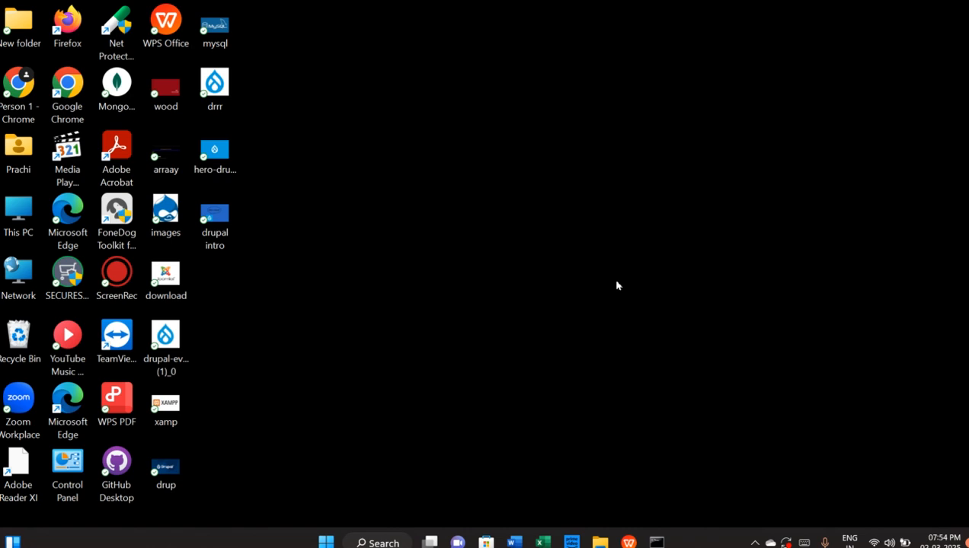
# Launch XAMPP Control Panel, confirm Apache runs on ports 80 and 443, then close it
pyautogui.click(377, 542)
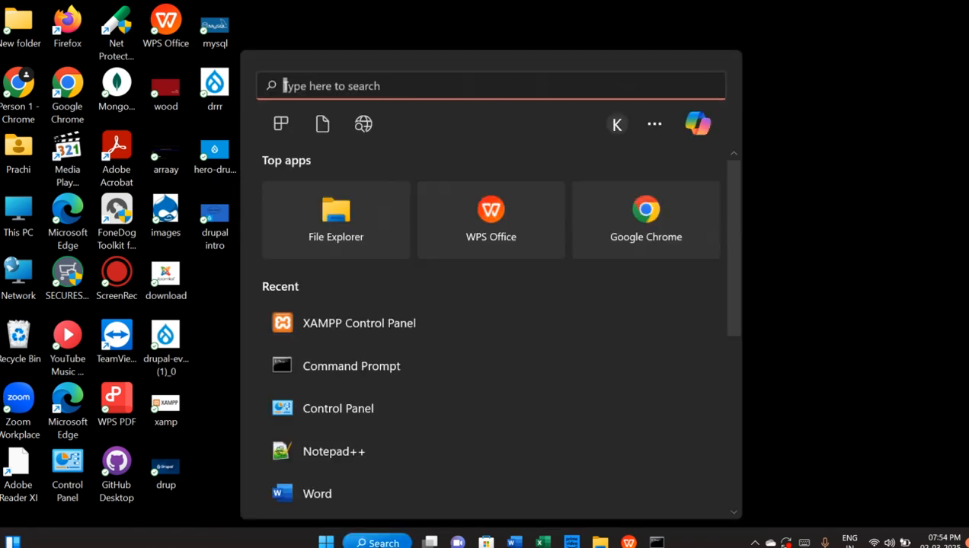
pyautogui.write('xamp')
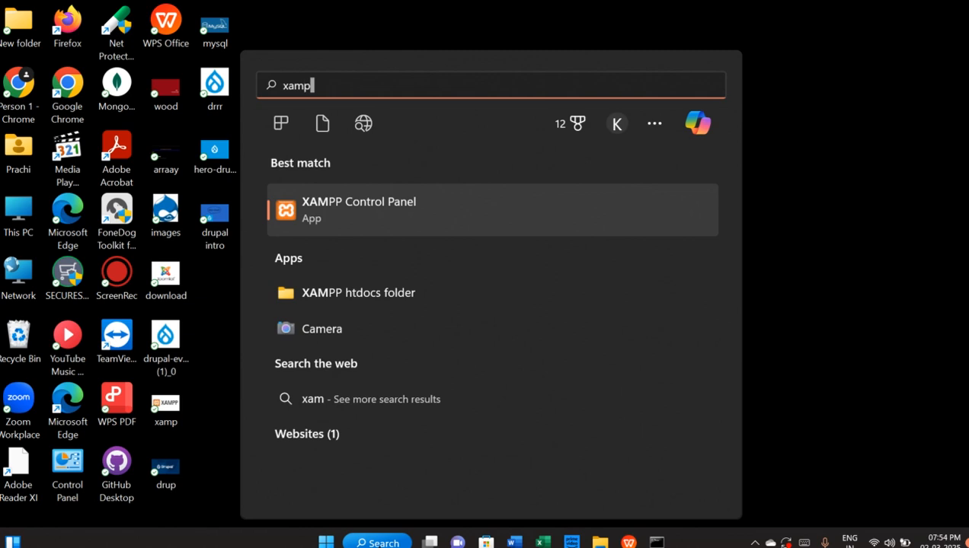
pyautogui.click(330, 214)
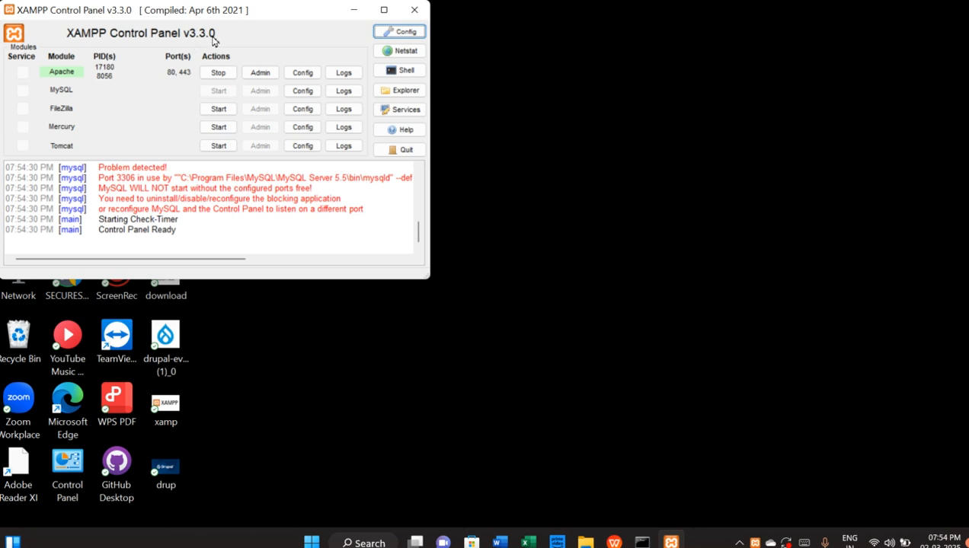
pyautogui.click(414, 11)
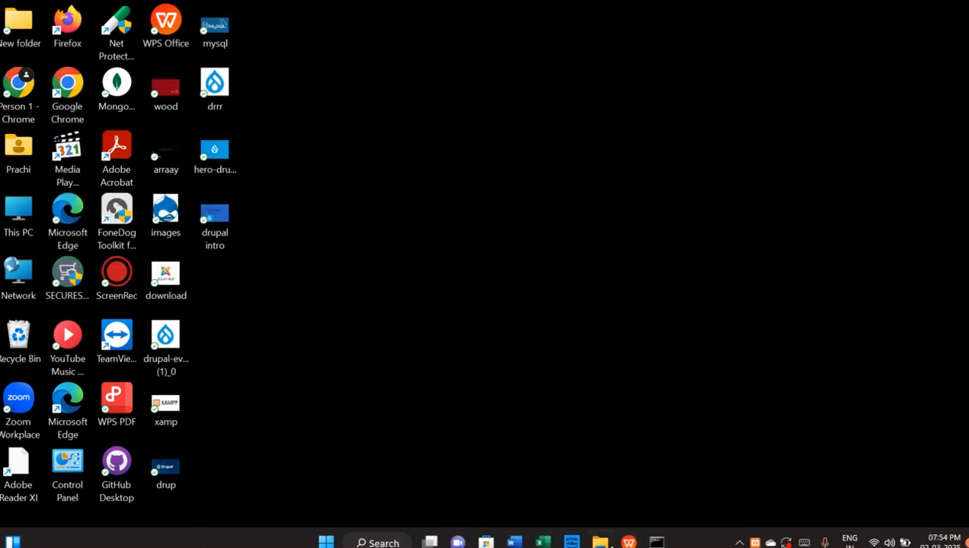
# Review the MySQL session's four databases and highlight the MySQL Server 5.5 bin path
pyautogui.click(656, 542)
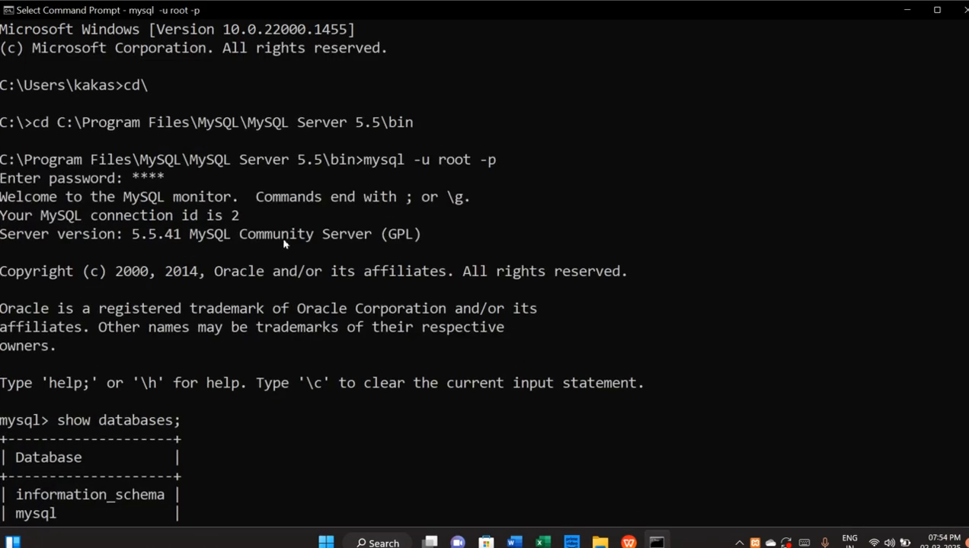
pyautogui.scroll(-5, 284, 243)
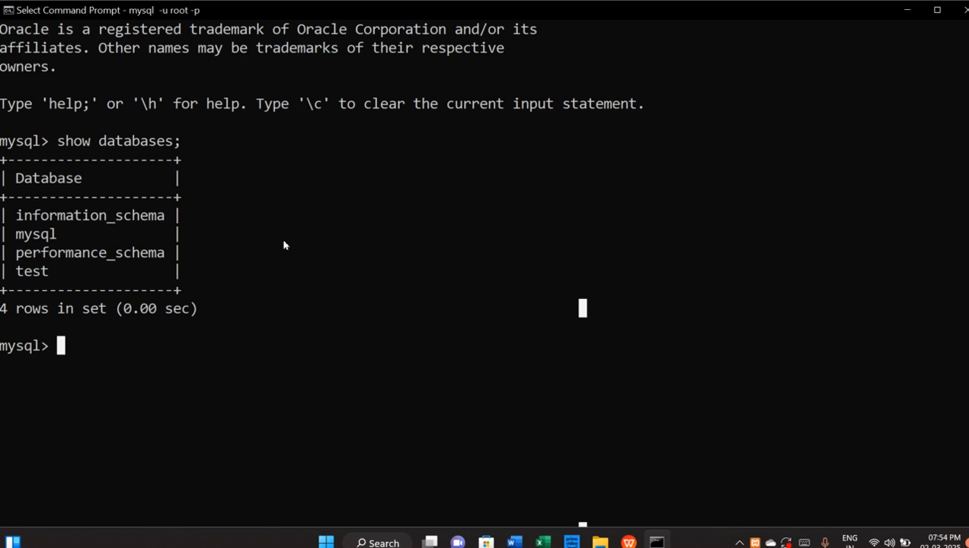
pyautogui.scroll(5, 259, 261)
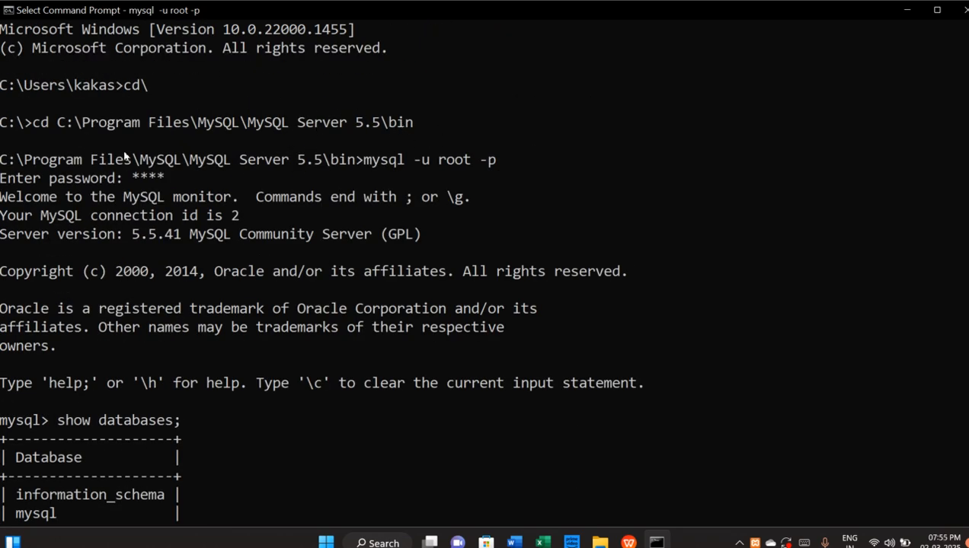
pyautogui.moveTo(17, 160); pyautogui.dragTo(375, 169)
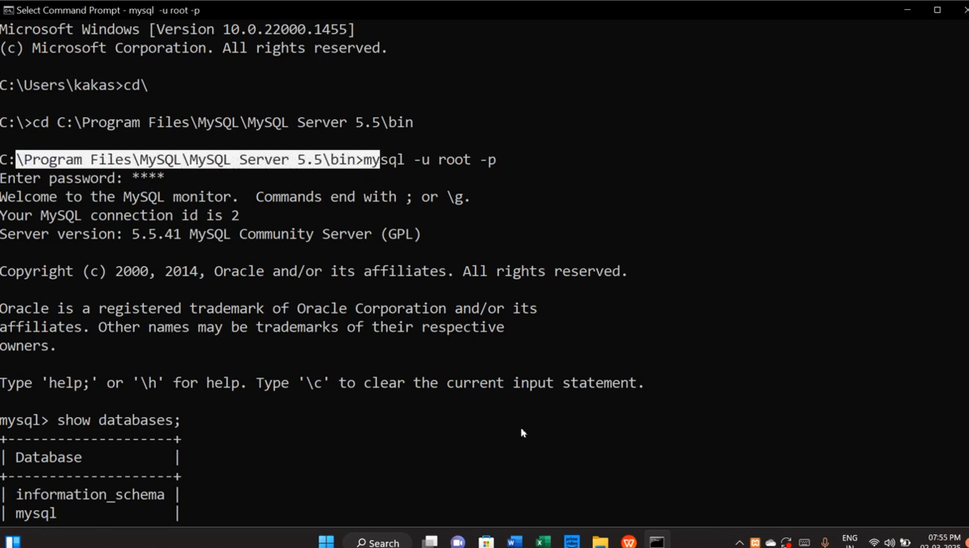
pyautogui.moveTo(600, 541)
pyautogui.click(564, 478)
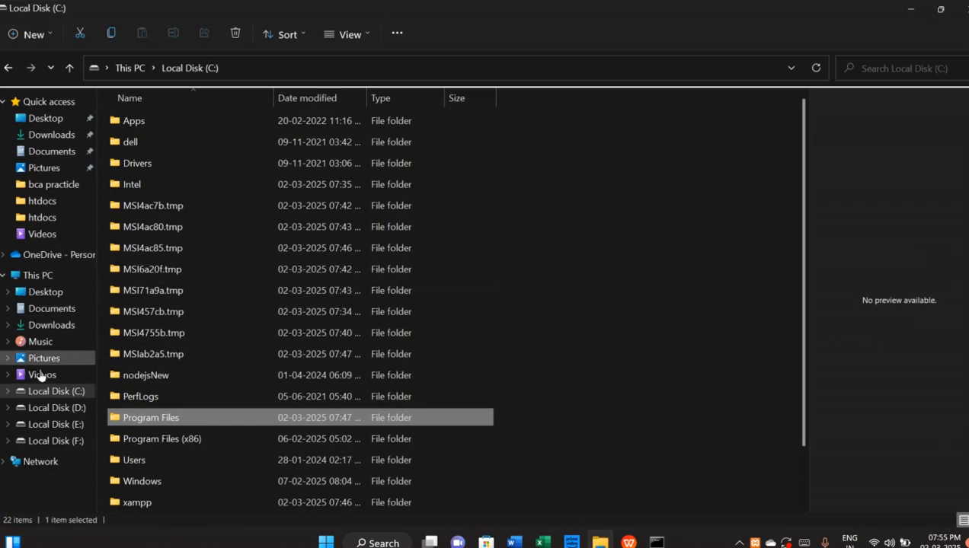
# Navigate to C:\Program Files\MySQL\MySQL Server 5.5\bin and reveal its full path
pyautogui.click(57, 393)
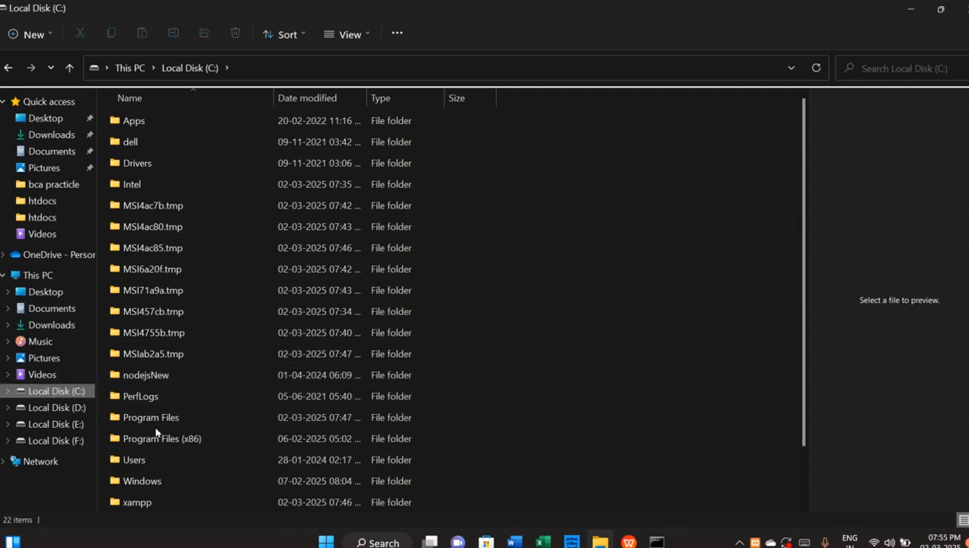
pyautogui.doubleClick(146, 418)
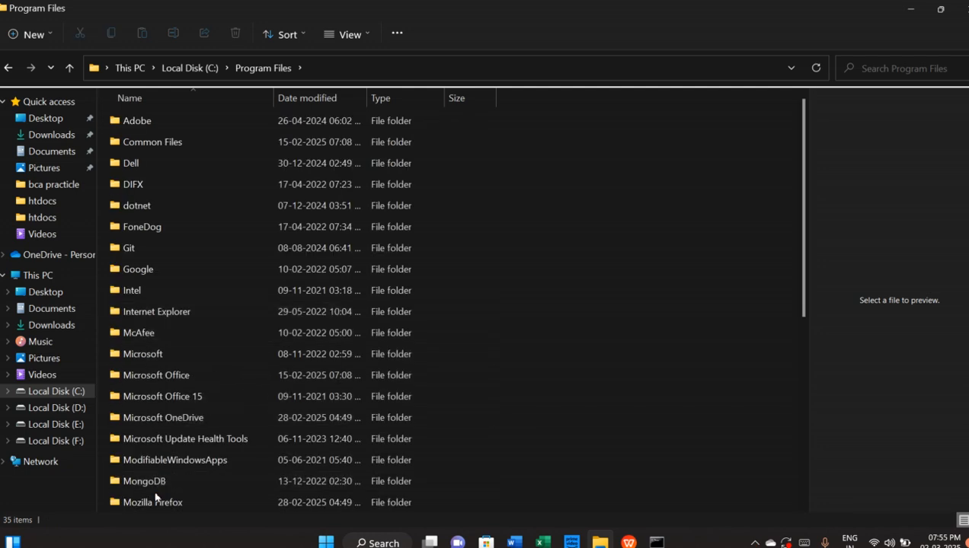
pyautogui.scroll(-2, 156, 499)
pyautogui.doubleClick(137, 397)
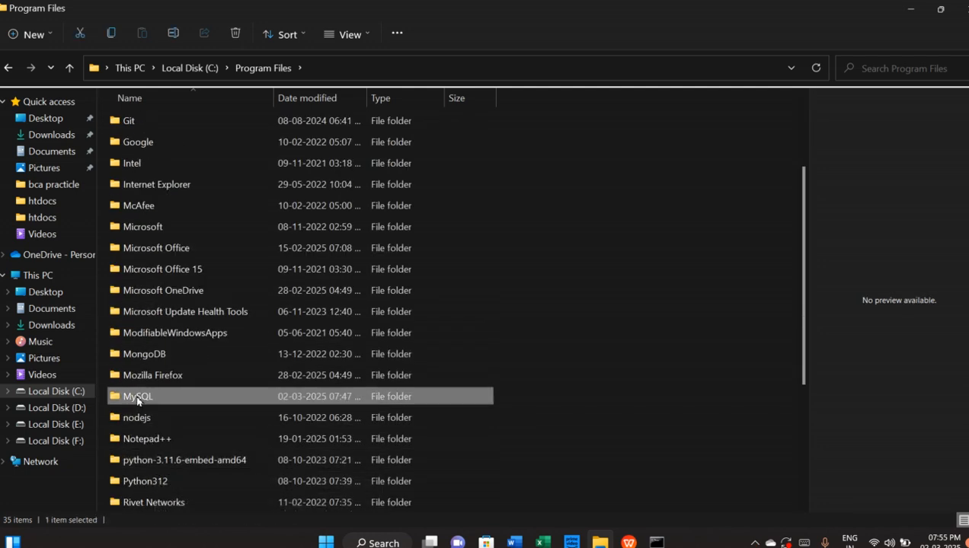
pyautogui.doubleClick(168, 124)
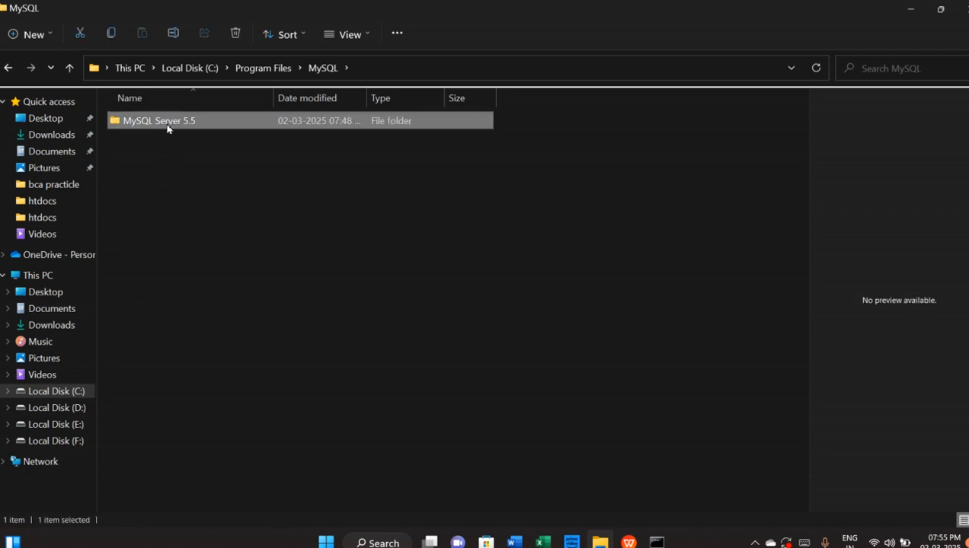
pyautogui.doubleClick(129, 121)
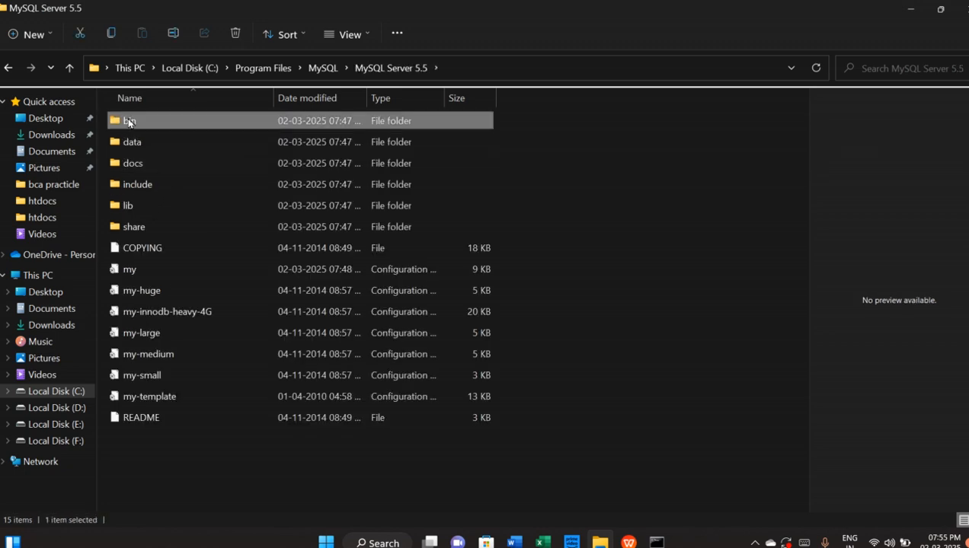
pyautogui.click(478, 67)
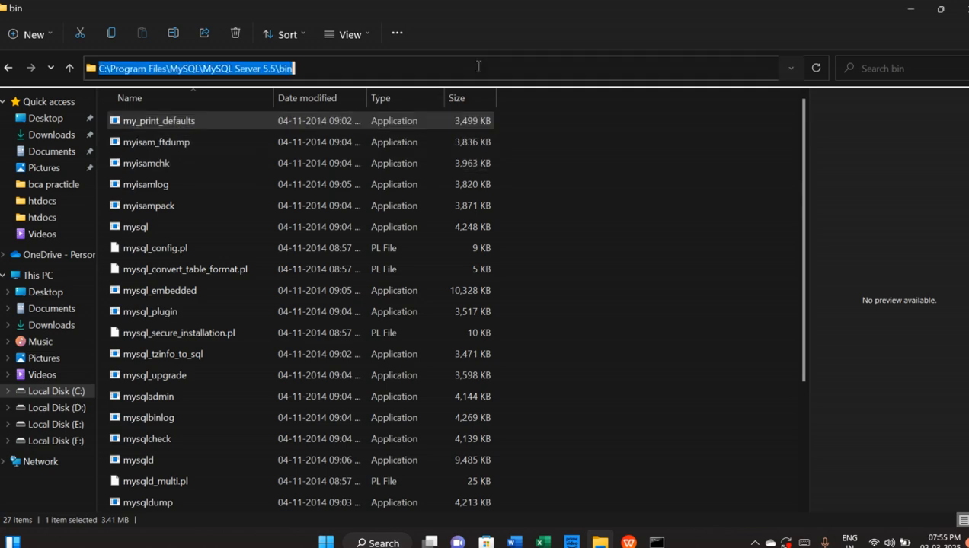
pyautogui.click(655, 542)
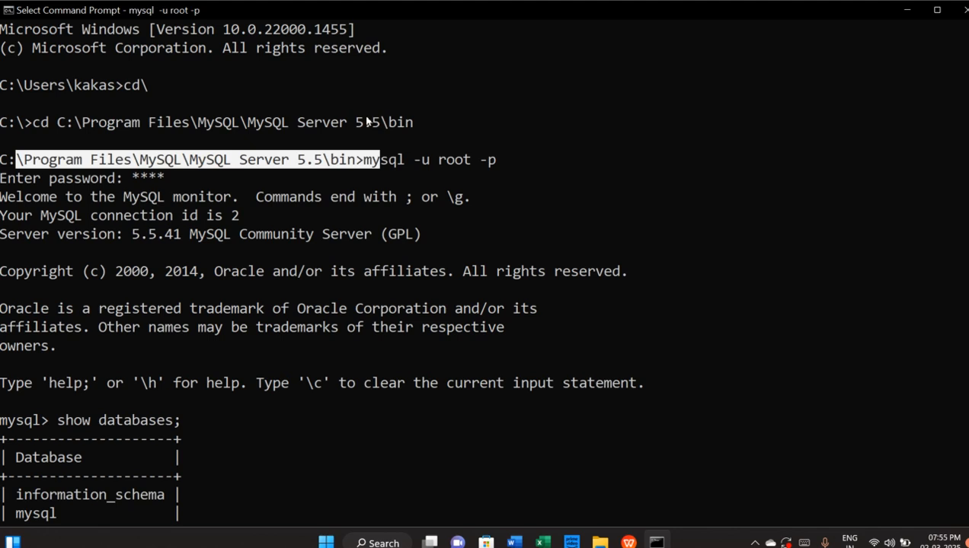
# Highlight the earlier mysql -u root -p login, password and show databases; commands
pyautogui.click(383, 177)
pyautogui.click(366, 162)
pyautogui.moveTo(377, 166); pyautogui.dragTo(504, 164)
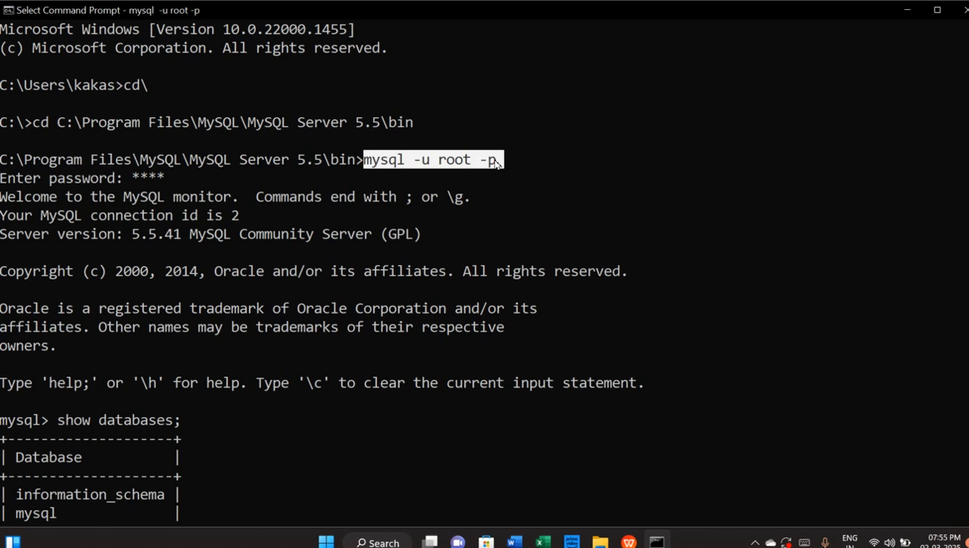
pyautogui.moveTo(125, 177); pyautogui.dragTo(164, 178)
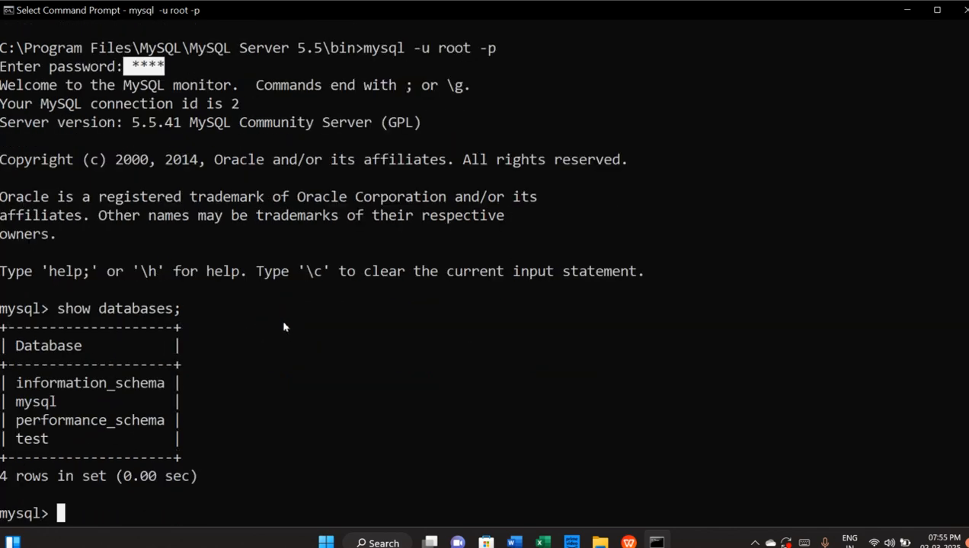
pyautogui.scroll(-1, 292, 334)
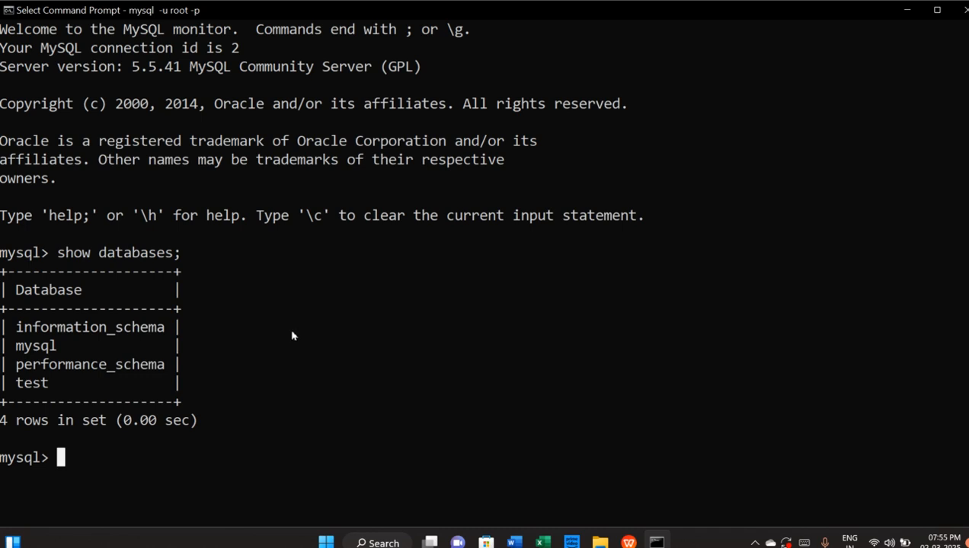
pyautogui.moveTo(48, 253); pyautogui.dragTo(180, 254)
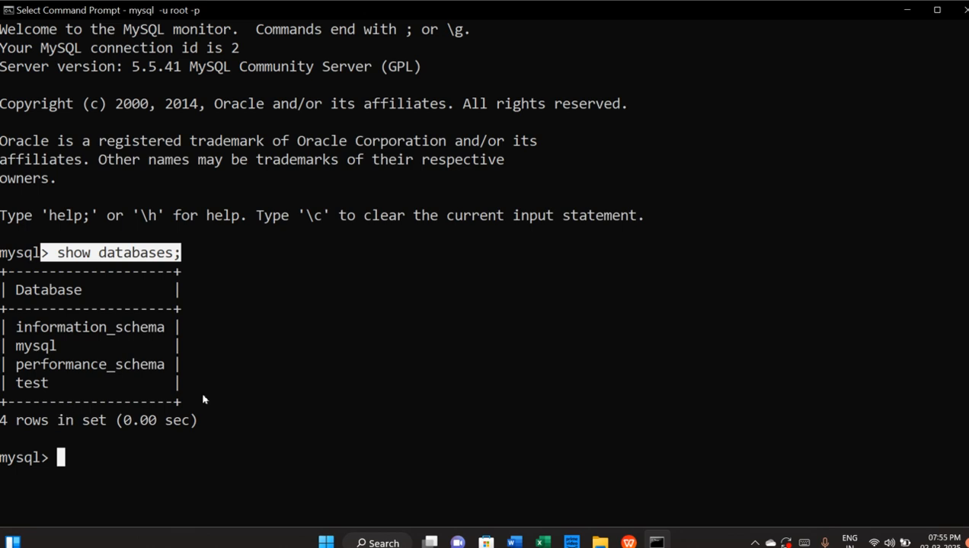
pyautogui.scroll(-3, 313, 389)
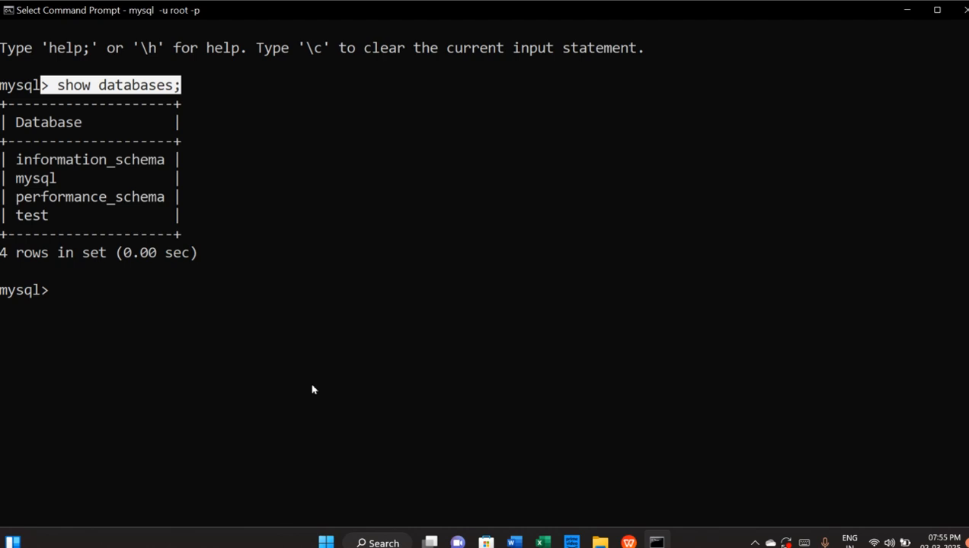
# Run 'create database drupaldb;' and minimize the Command Prompt
pyautogui.write('cr')
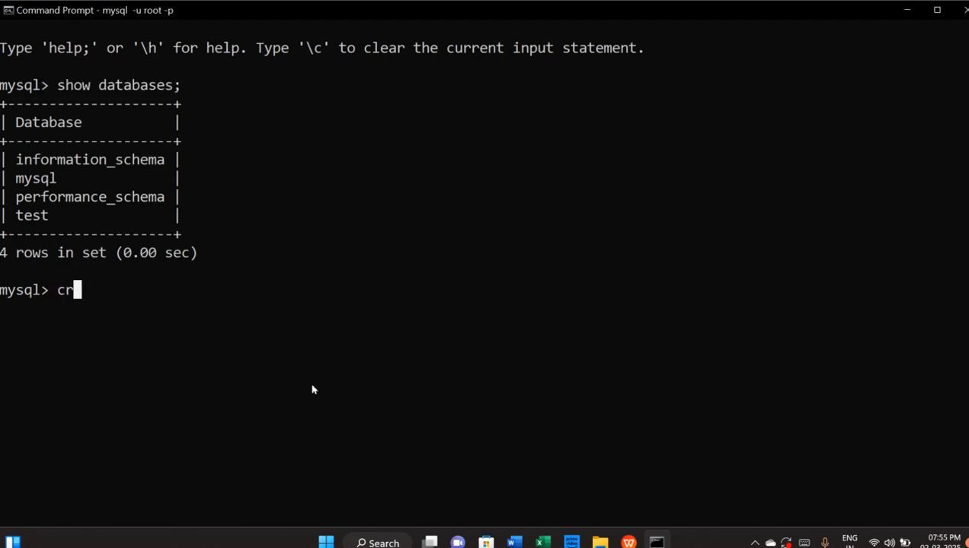
pyautogui.write('eate database drupaldb;')
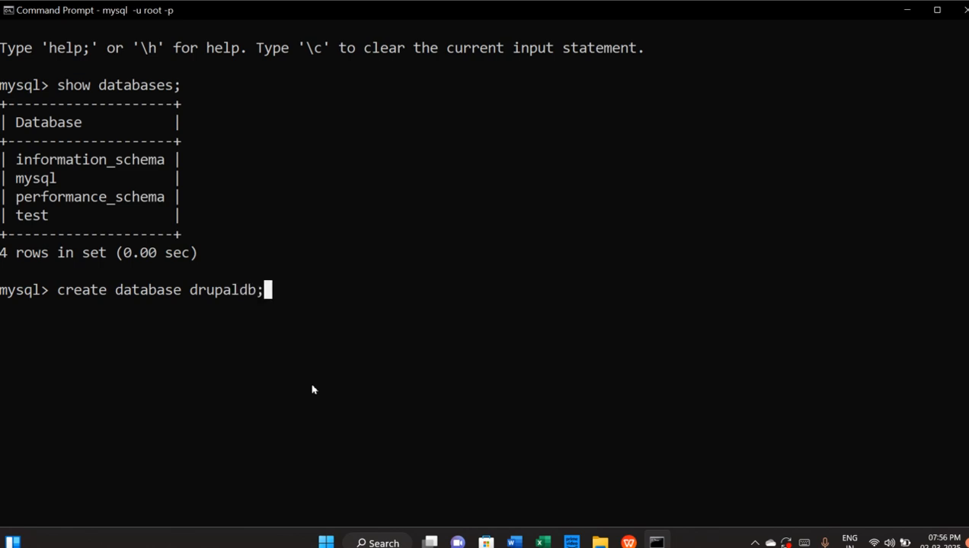
pyautogui.press('Return')
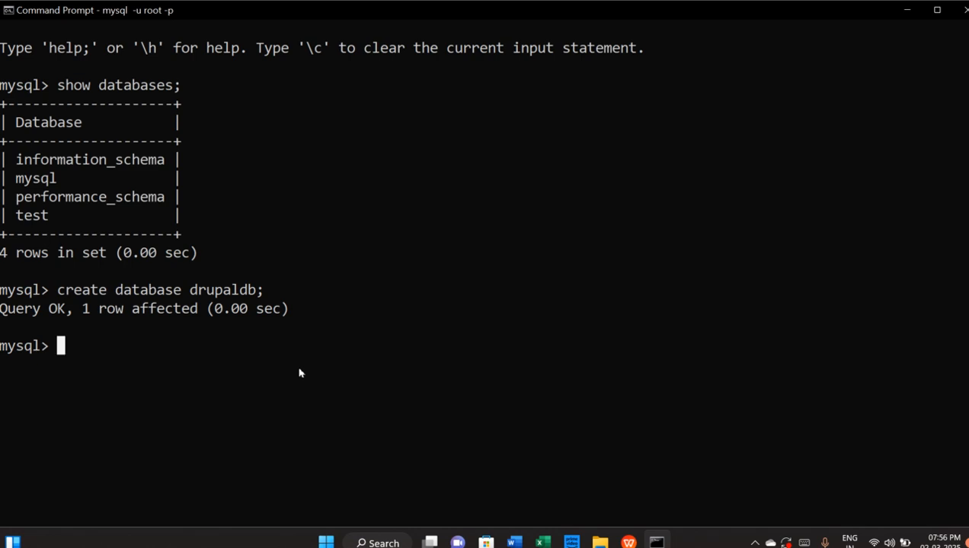
pyautogui.click(906, 10)
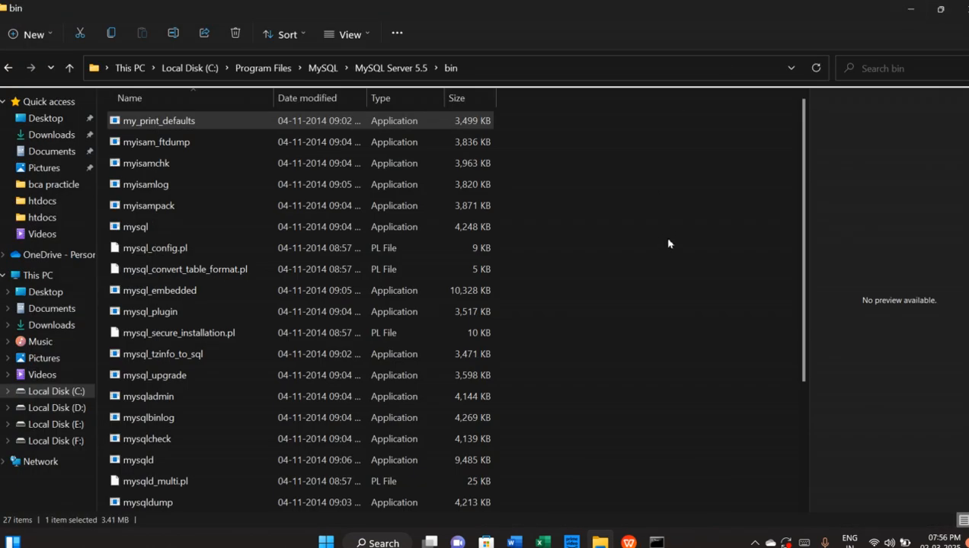
# Close File Explorer, launch Google Chrome and go to the Google homepage
pyautogui.click(957, 10)
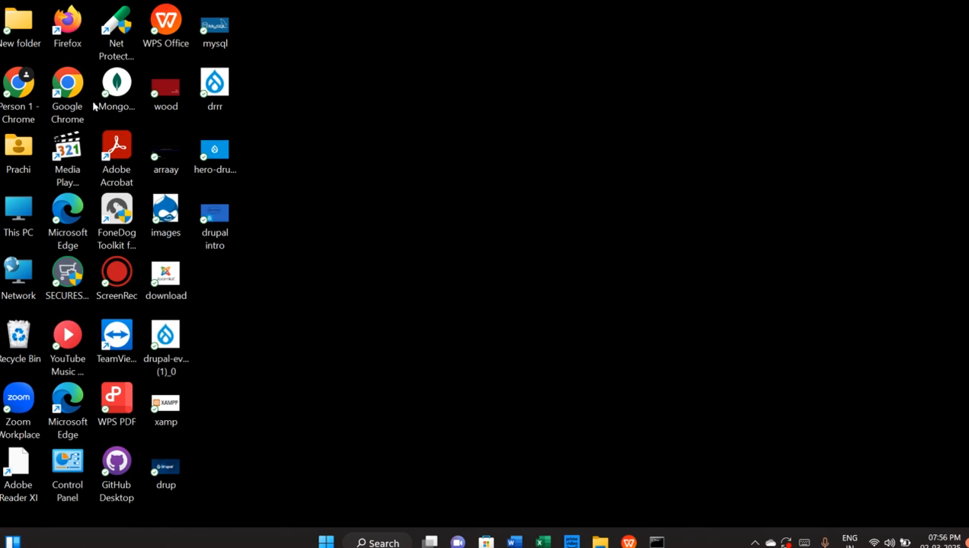
pyautogui.doubleClick(20, 95)
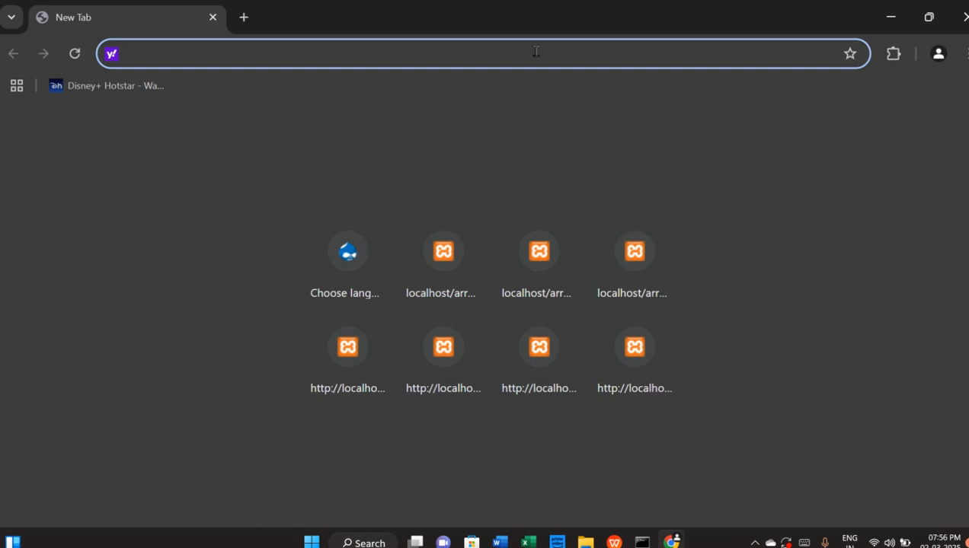
pyautogui.write('google.co.in')
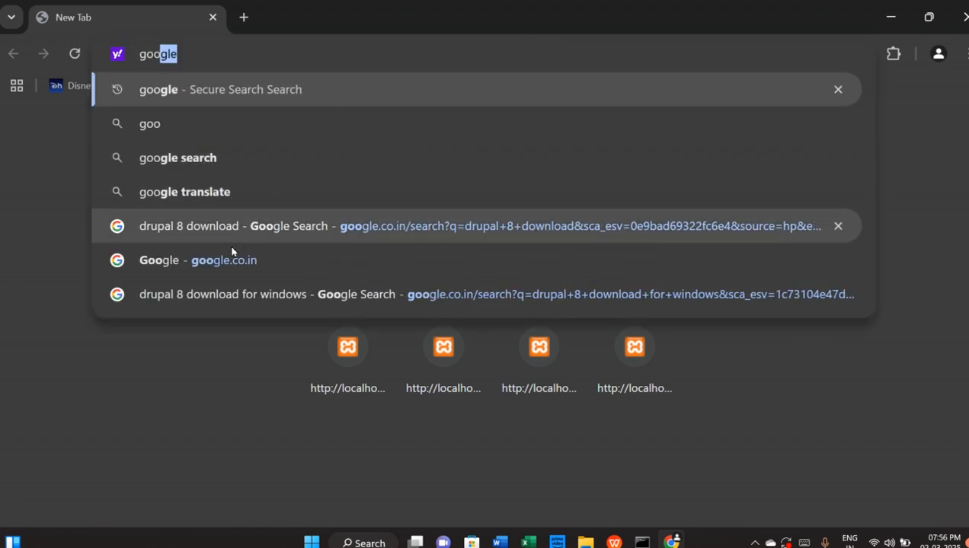
pyautogui.click(221, 260)
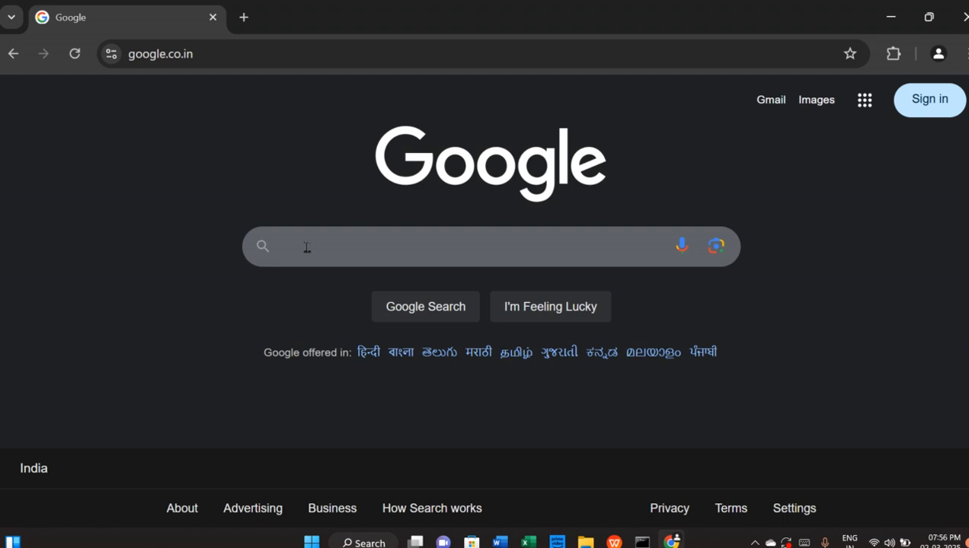
# Search Google for 'drupal 8 download' to find the Drupal 8 release pages
pyautogui.click(307, 245)
pyautogui.write('dr')
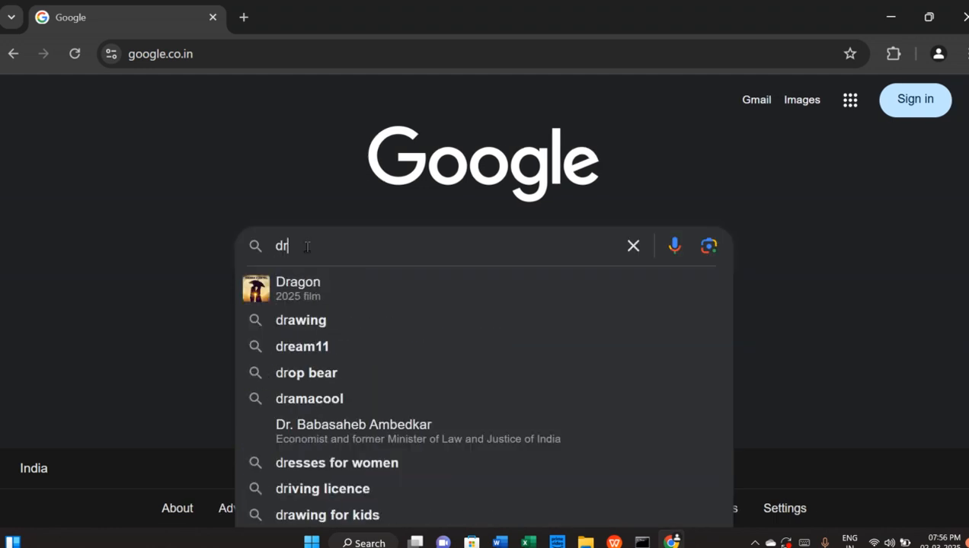
pyautogui.write('uapl 8')
pyautogui.press('Down')
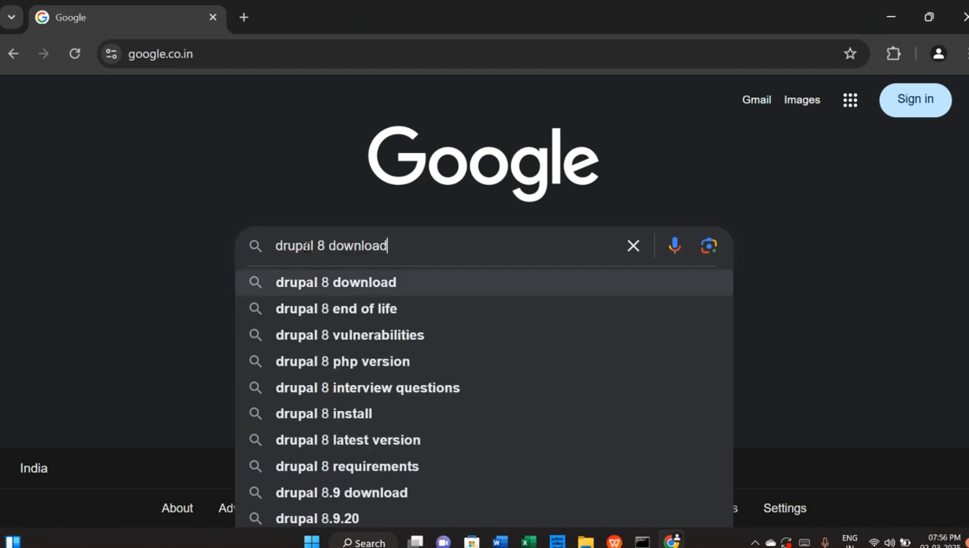
pyautogui.press('Return')
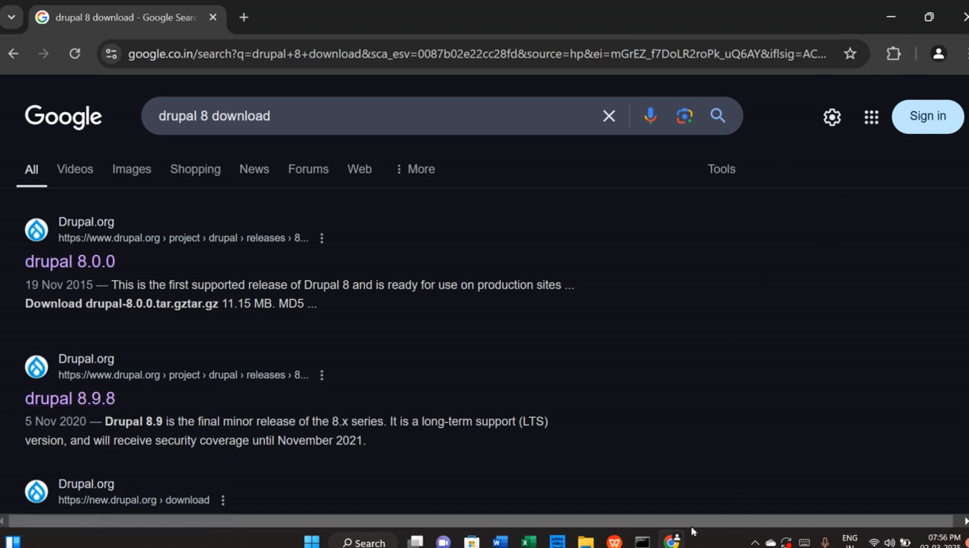
pyautogui.click(585, 542)
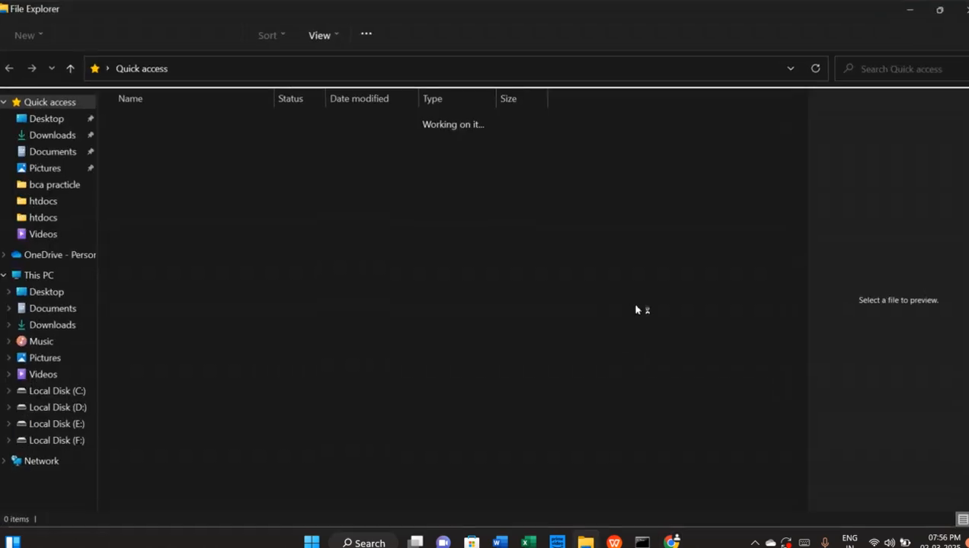
# Select the drupal-8.9.8 ZIP in Downloads, then return to the Chrome search results
pyautogui.click(52, 135)
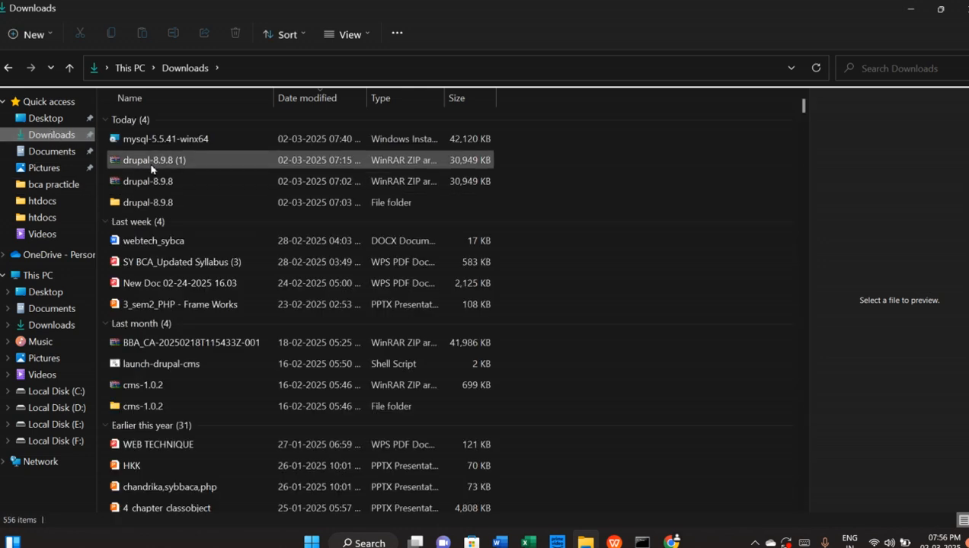
pyautogui.click(155, 185)
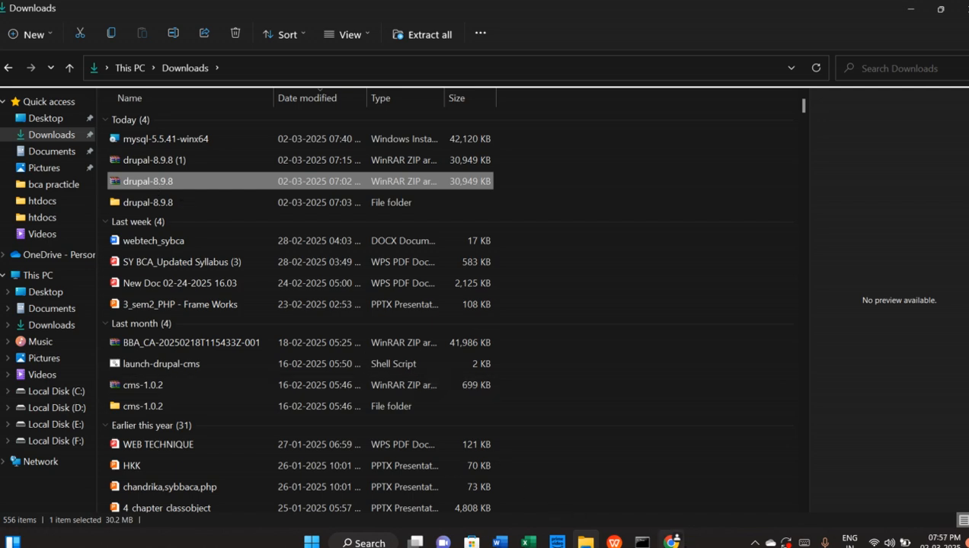
pyautogui.click(671, 542)
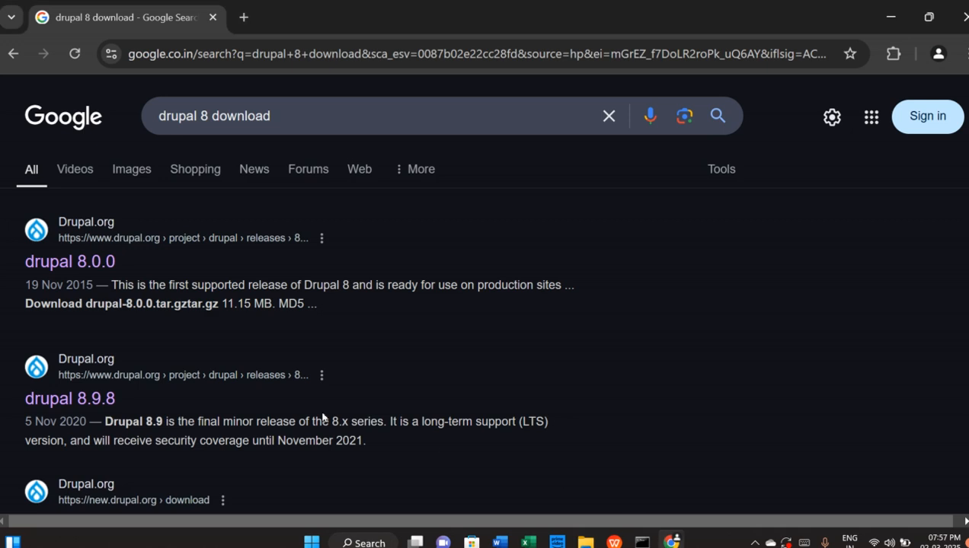
# Open the drupal 8.9.8 release page in a new tab and mark its 30.22 MB zip size
pyautogui.rightClick(102, 399)
pyautogui.click(156, 205)
pyautogui.click(274, 17)
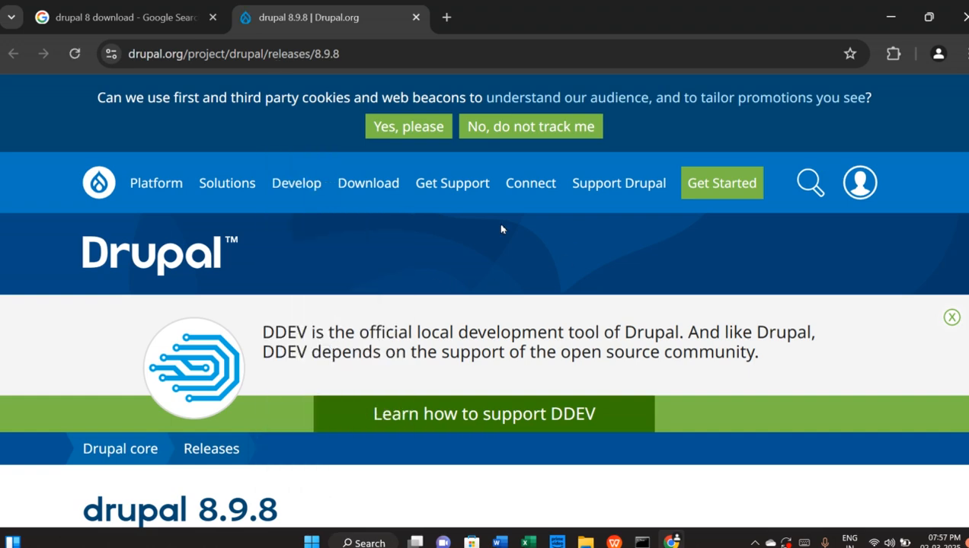
pyautogui.scroll(-10, 486, 292)
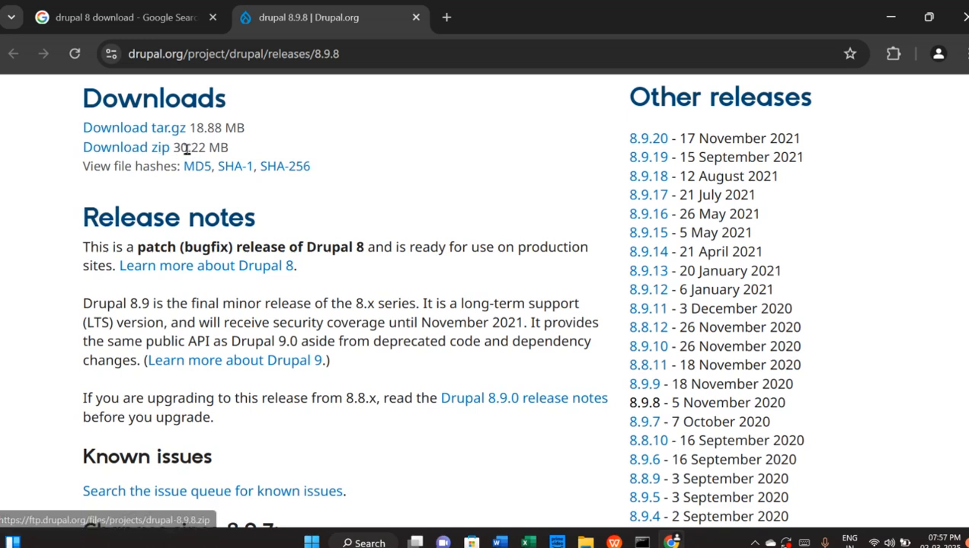
pyautogui.moveTo(175, 147); pyautogui.dragTo(282, 155)
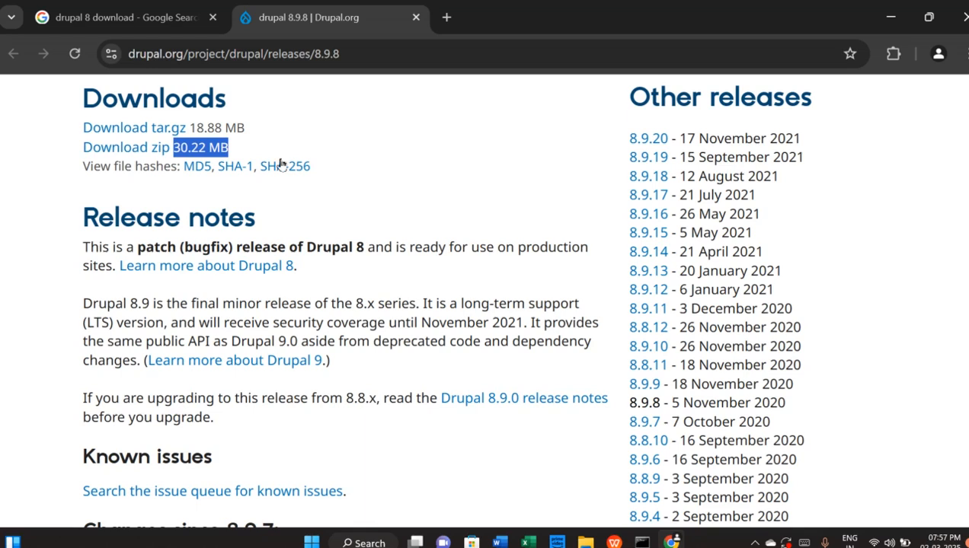
# Open the inner drupal-8.9.8 folder in Downloads and copy all 24 files and folders
pyautogui.click(585, 542)
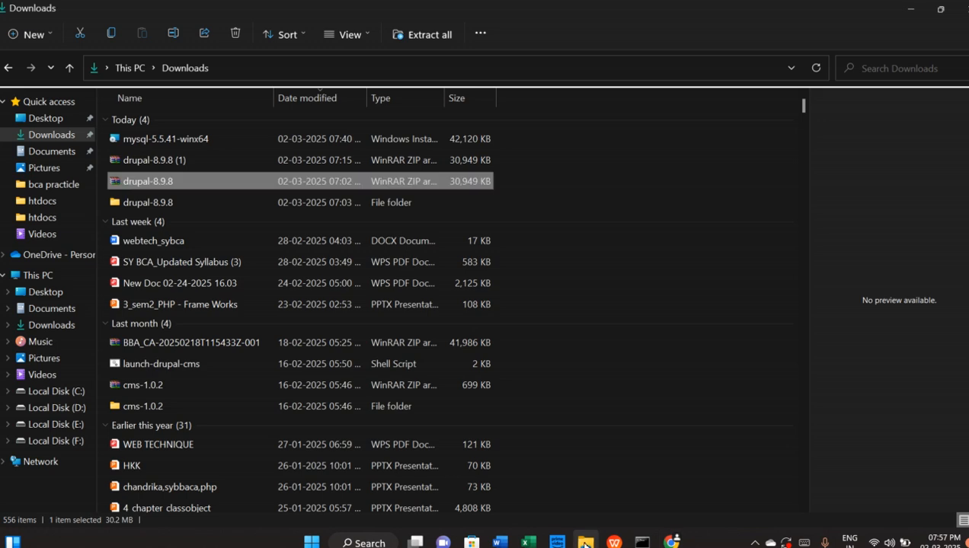
pyautogui.rightClick(140, 183)
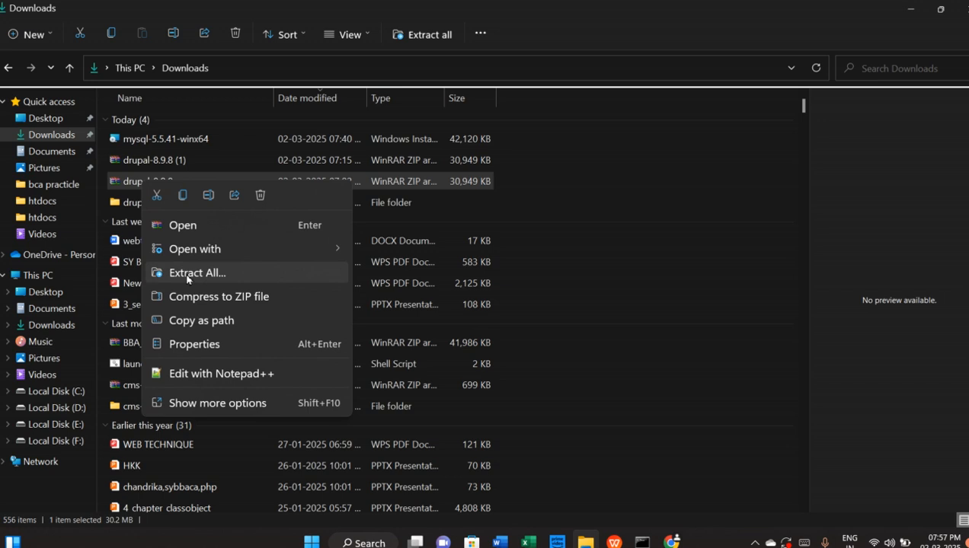
pyautogui.click(131, 205)
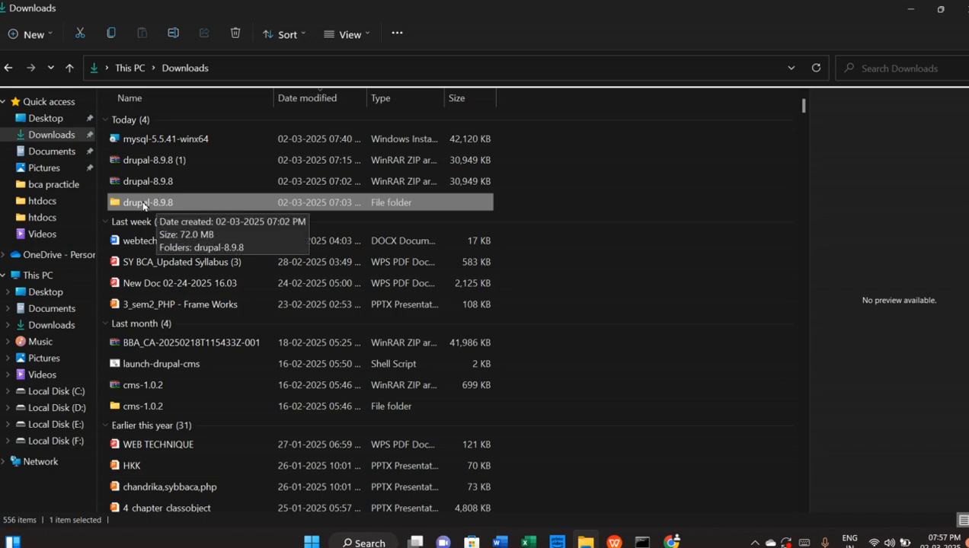
pyautogui.doubleClick(143, 204)
pyautogui.click(150, 123)
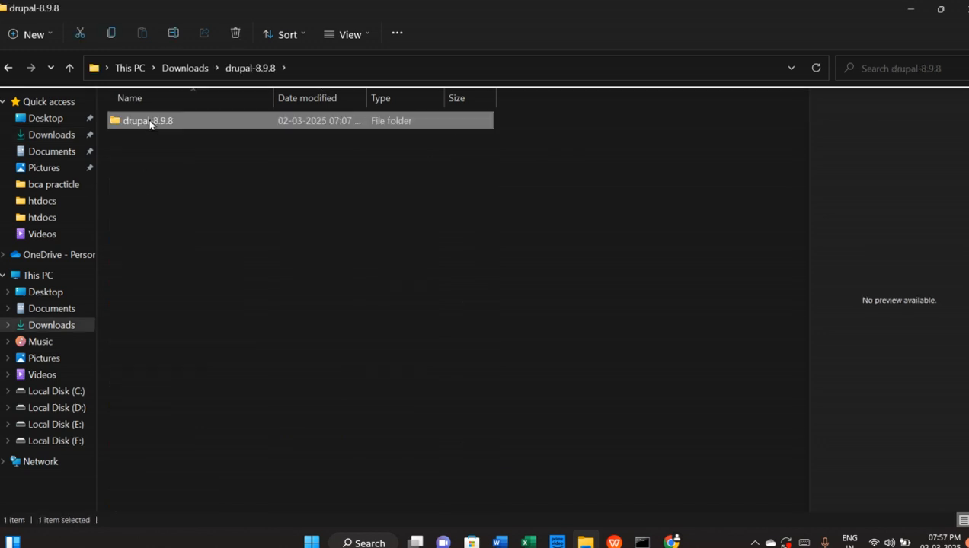
pyautogui.doubleClick(150, 123)
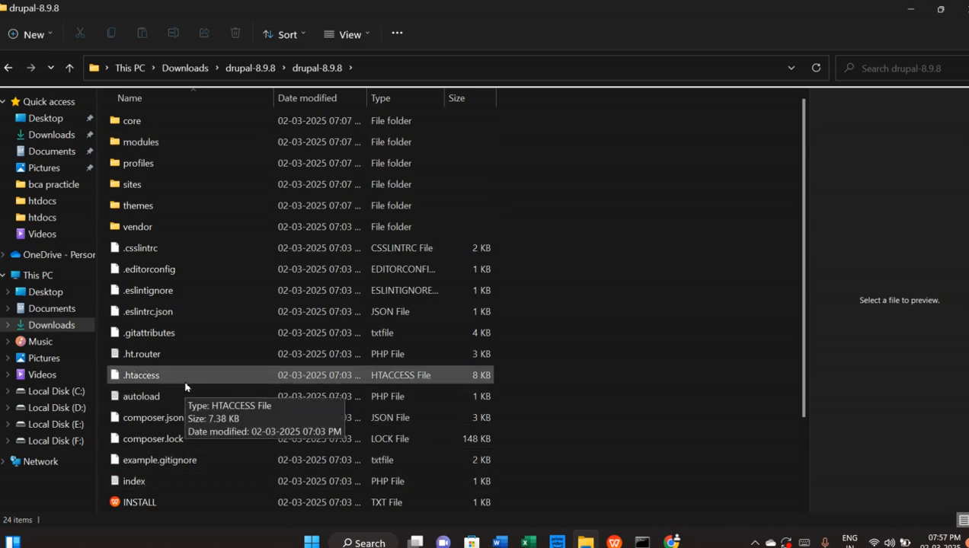
pyautogui.hotkey('ctrl', 'a')
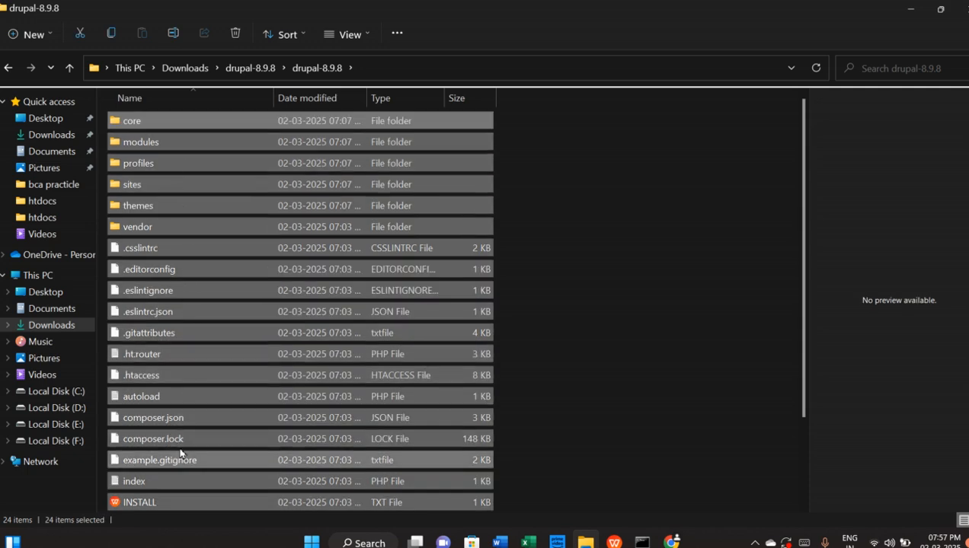
pyautogui.rightClick(216, 346)
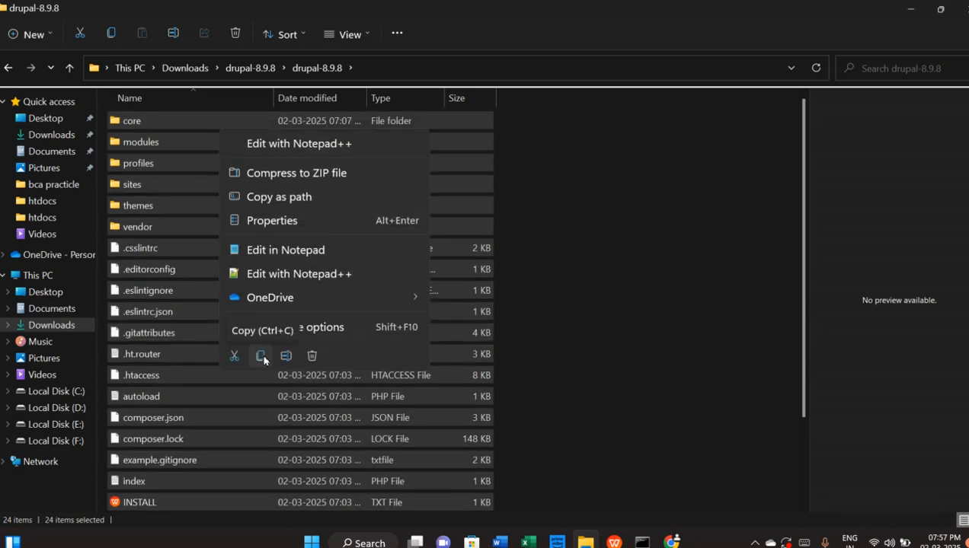
pyautogui.click(262, 356)
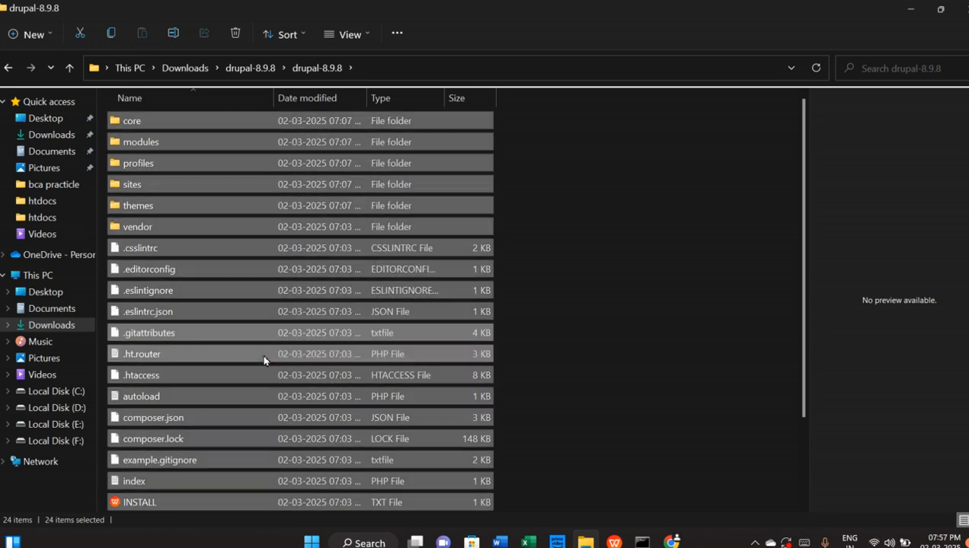
# Open C:\xampp\htdocs\drupal holding the 24 Drupal items, then close File Explorer
pyautogui.click(42, 394)
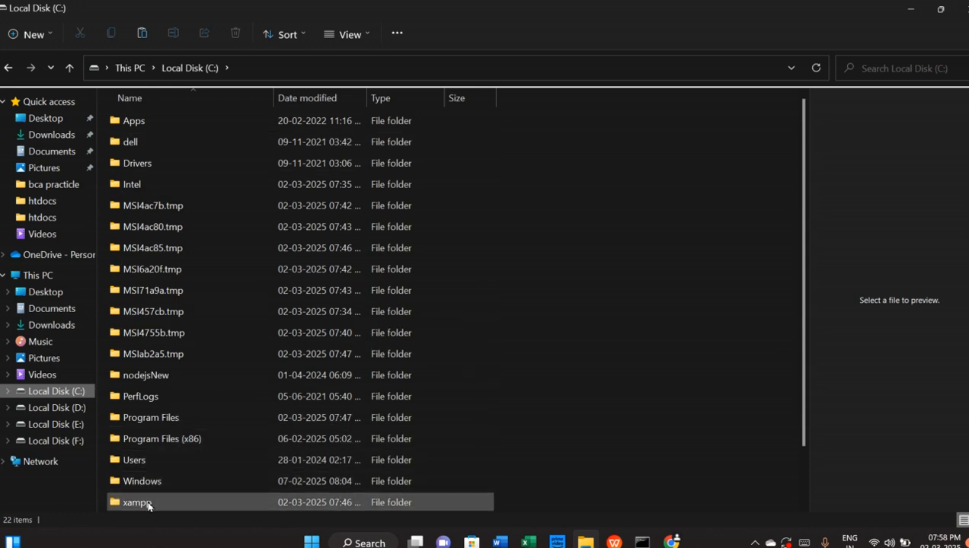
pyautogui.doubleClick(149, 506)
pyautogui.doubleClick(140, 226)
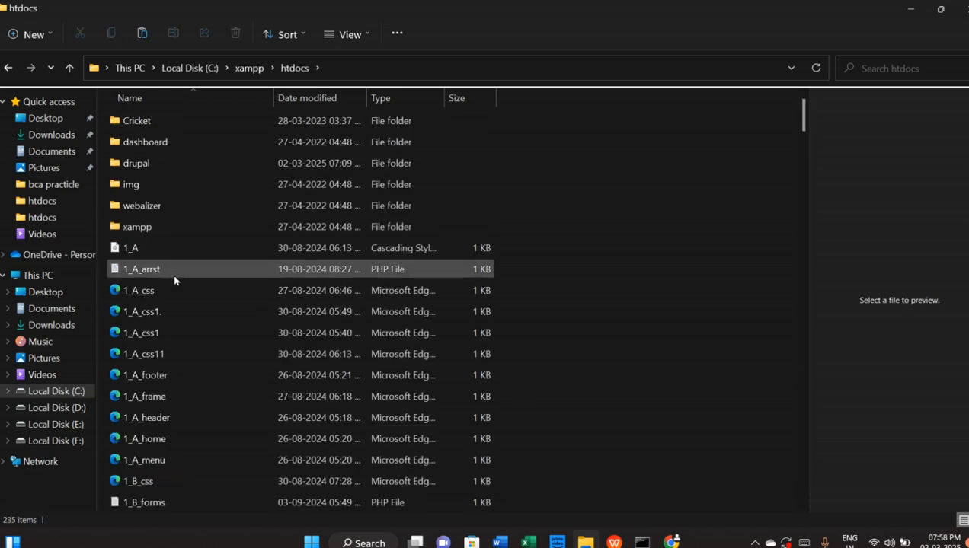
pyautogui.click(133, 164)
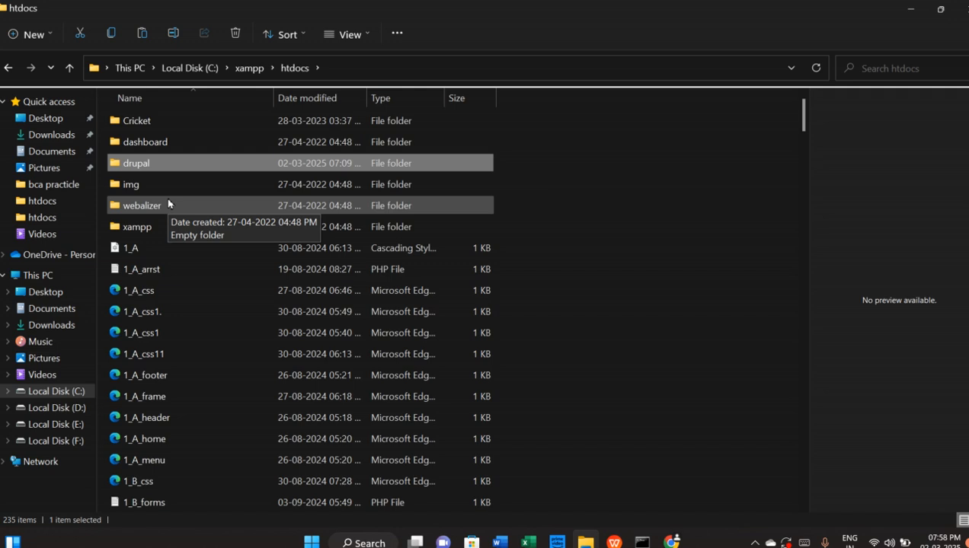
pyautogui.doubleClick(132, 164)
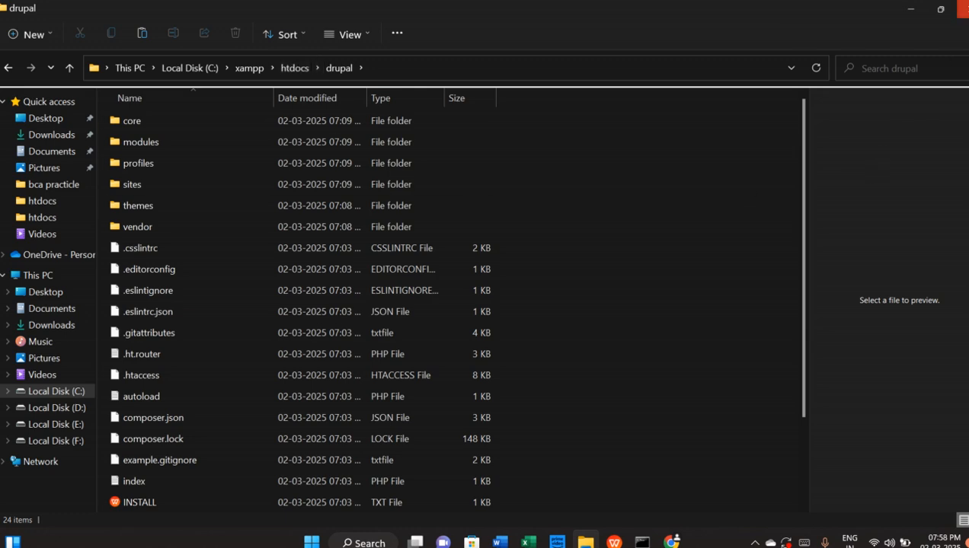
pyautogui.click(963, 9)
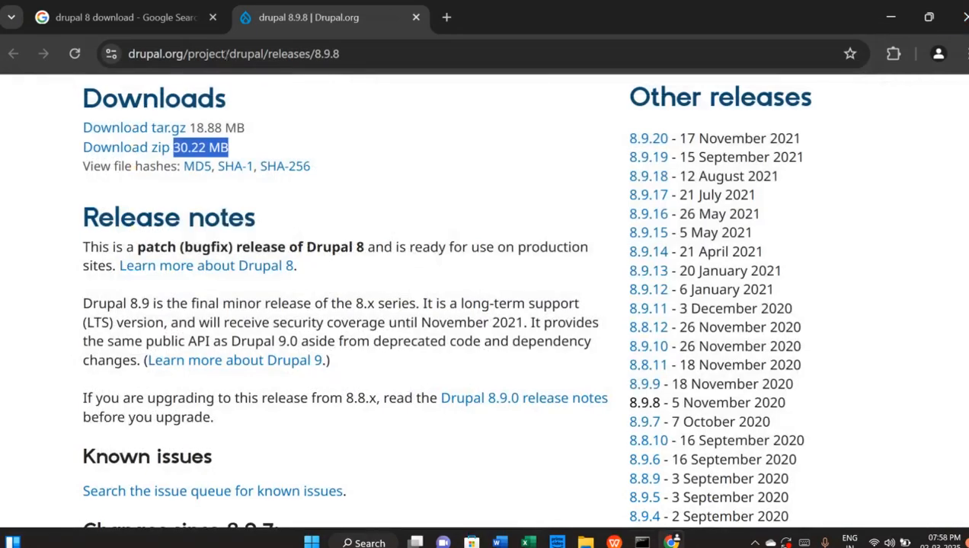
# Close the Drupal.org and Google tabs and load localhost/drupal in a new tab
pyautogui.click(416, 17)
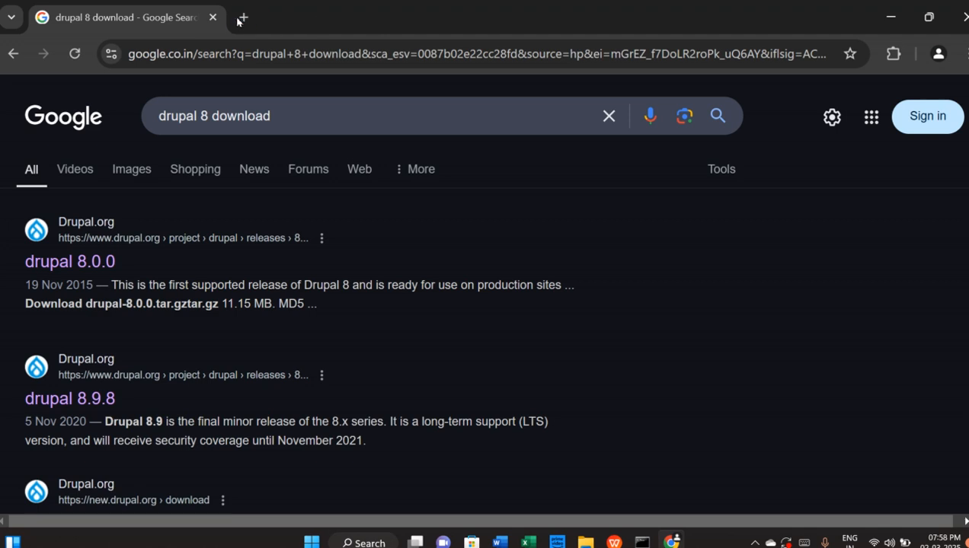
pyautogui.click(237, 18)
pyautogui.click(213, 18)
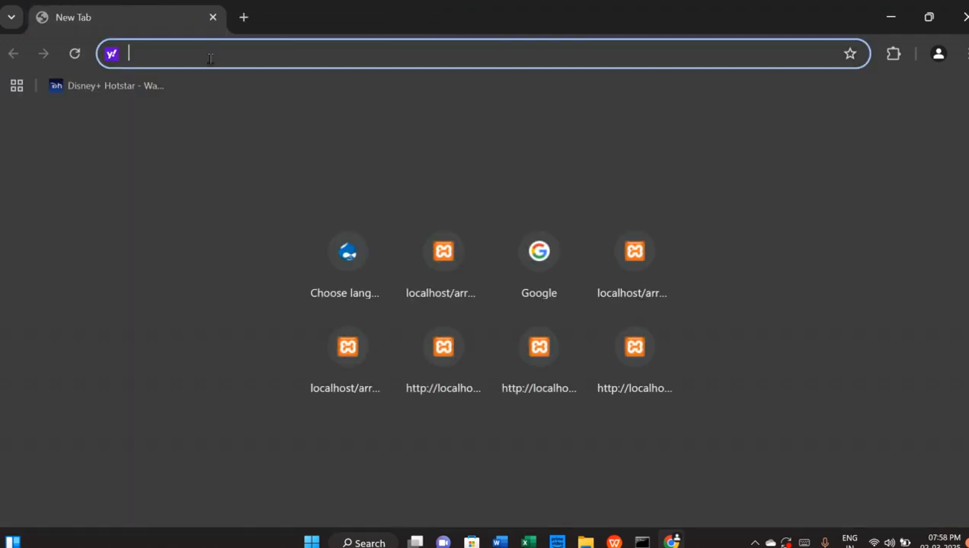
pyautogui.write('http://localhost/drupal')
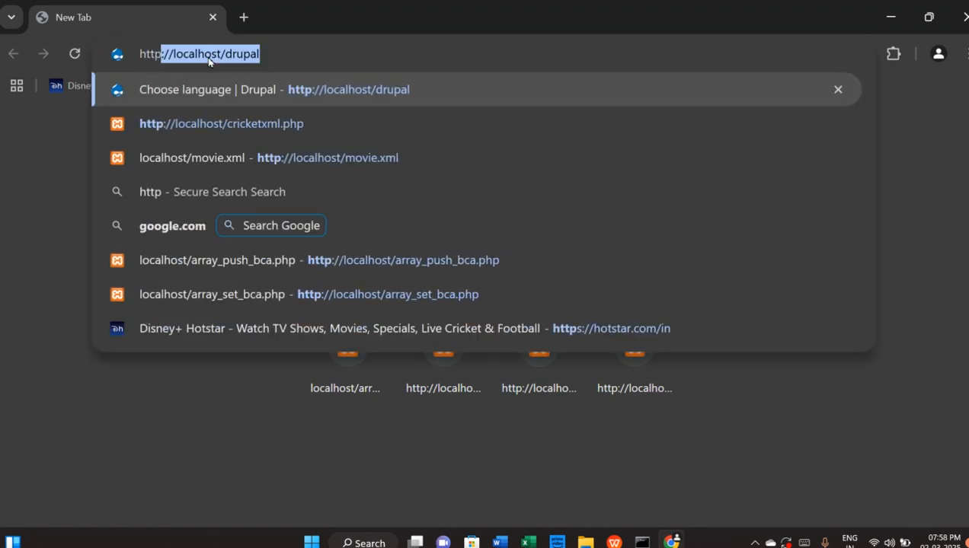
pyautogui.press('Right')
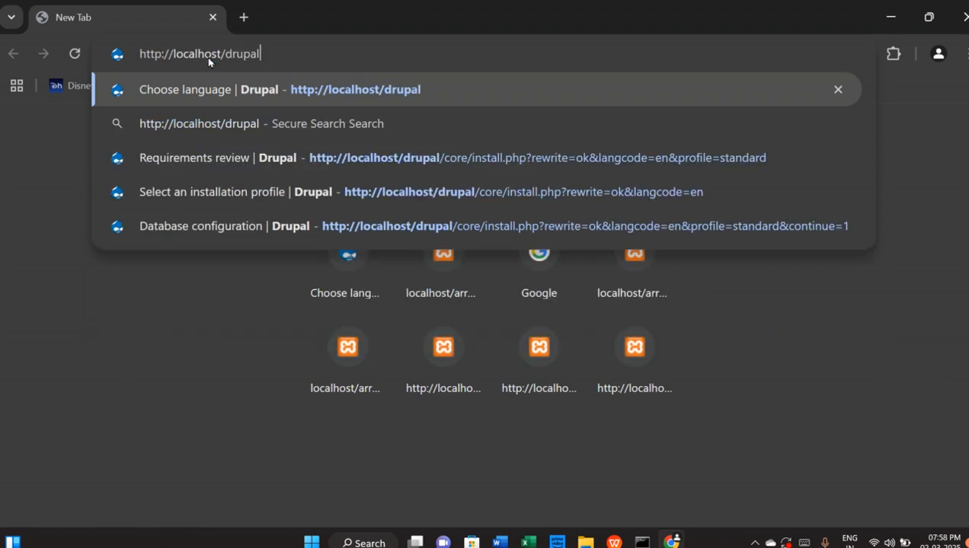
pyautogui.press('Return')
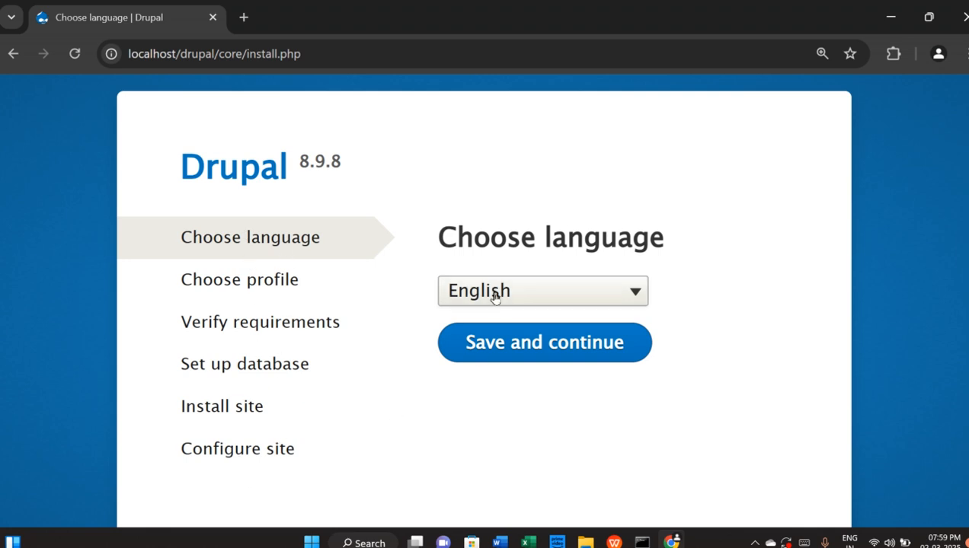
# Choose English as the installation language and continue with the Standard installation profile
pyautogui.click(536, 344)
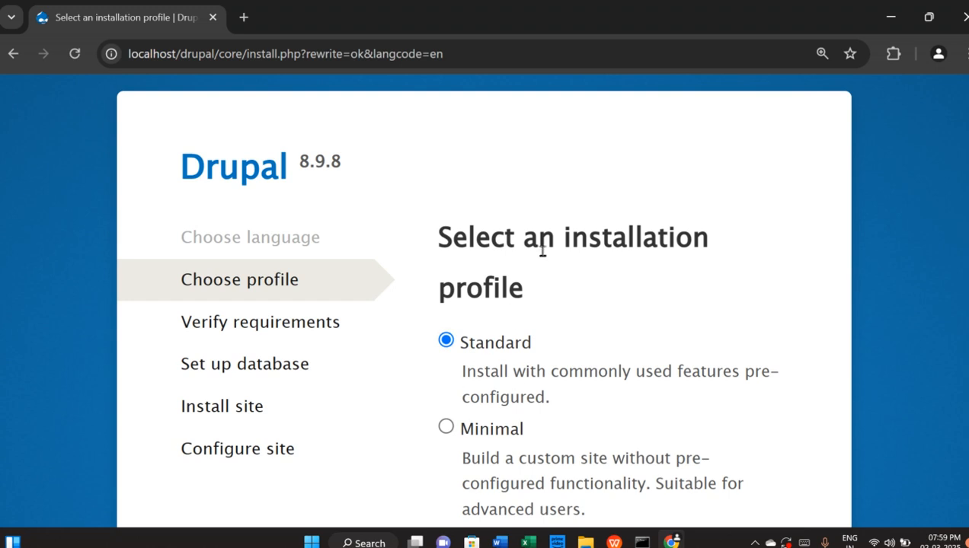
pyautogui.scroll(-3, 590, 344)
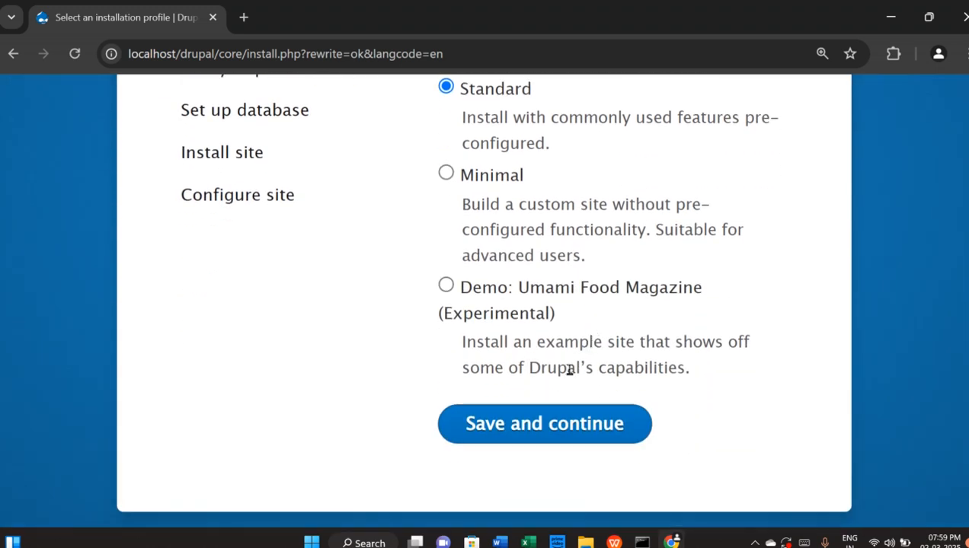
pyautogui.click(532, 431)
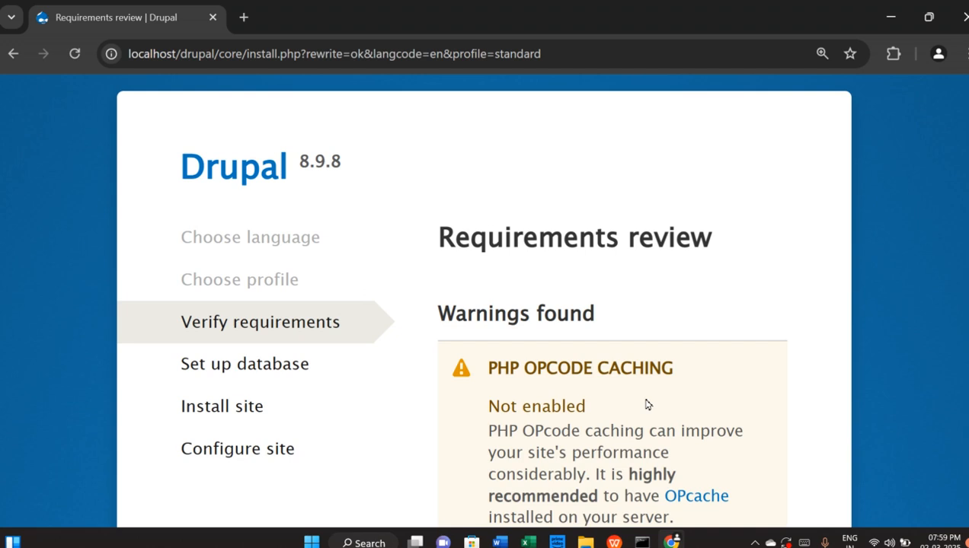
pyautogui.scroll(-3, 647, 404)
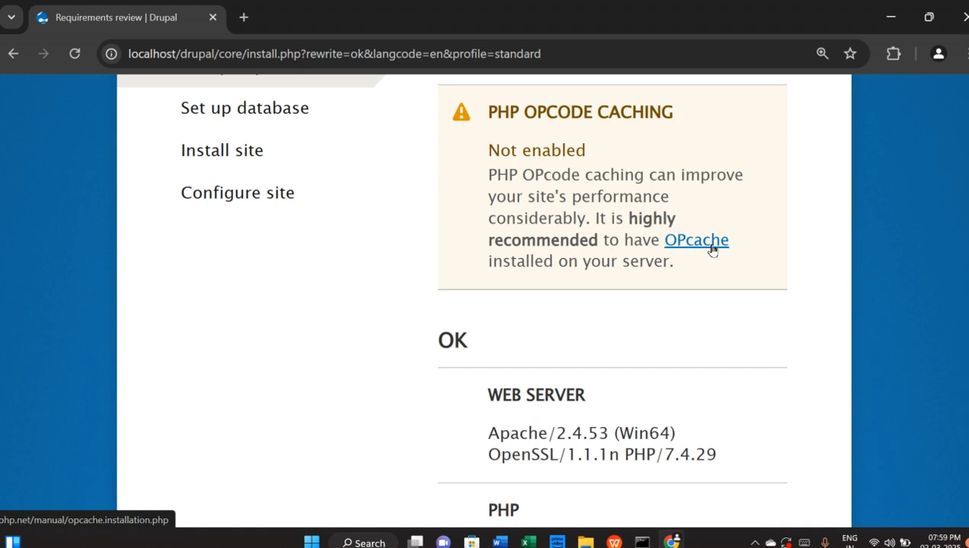
pyautogui.scroll(1, 616, 333)
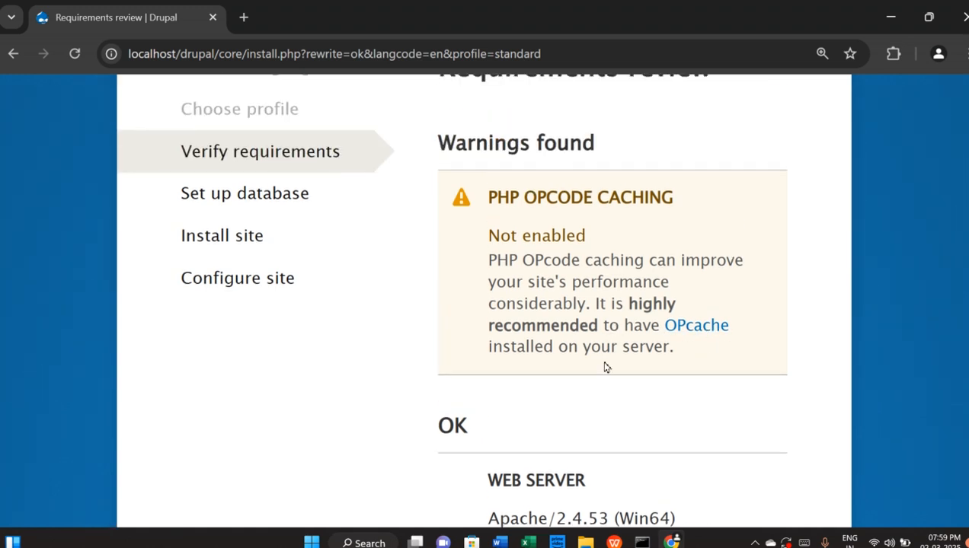
pyautogui.scroll(-2, 605, 366)
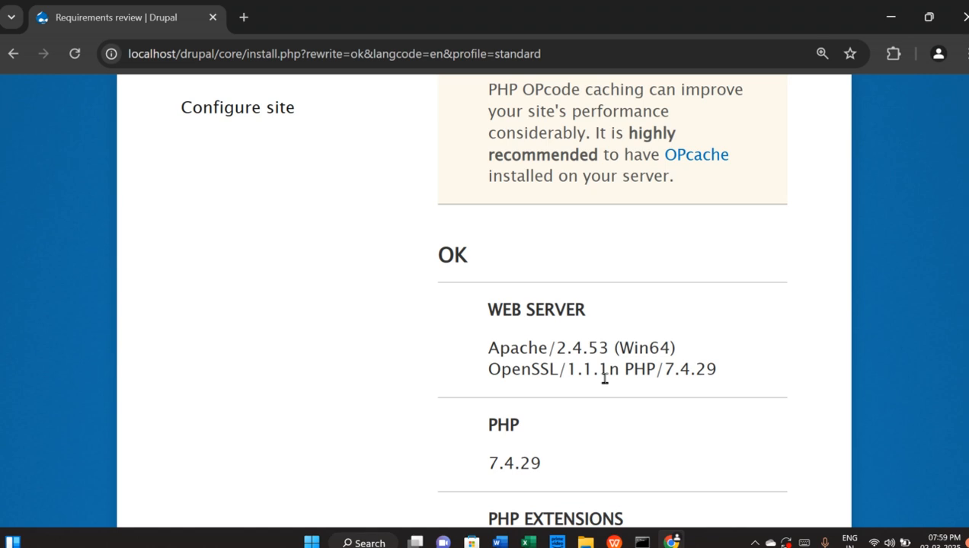
pyautogui.scroll(2, 692, 278)
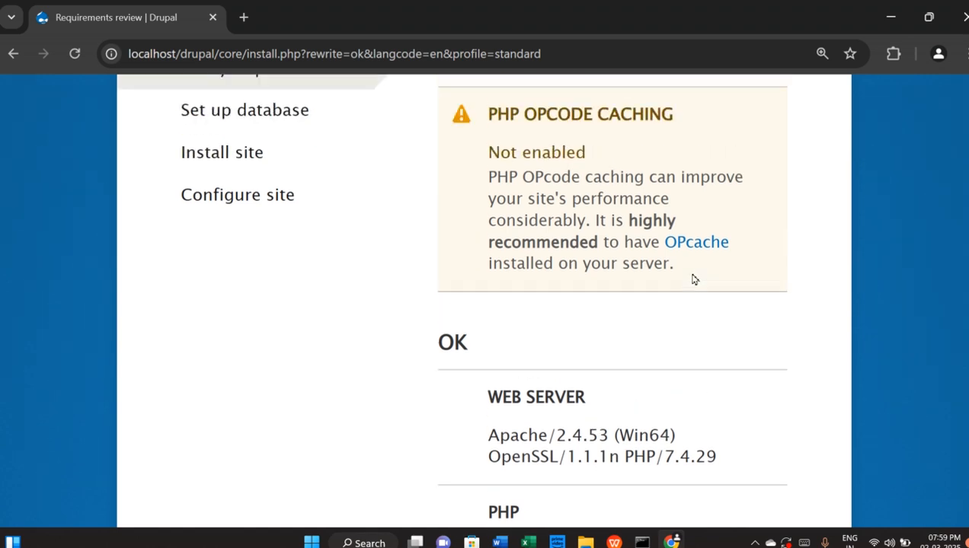
pyautogui.scroll(-5, 692, 289)
pyautogui.scroll(-5, 692, 292)
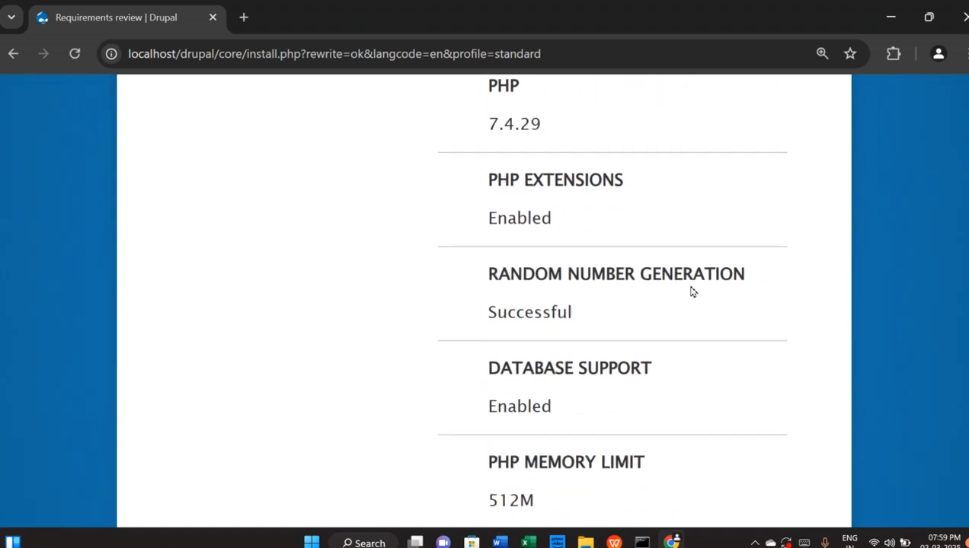
pyautogui.scroll(-3, 693, 292)
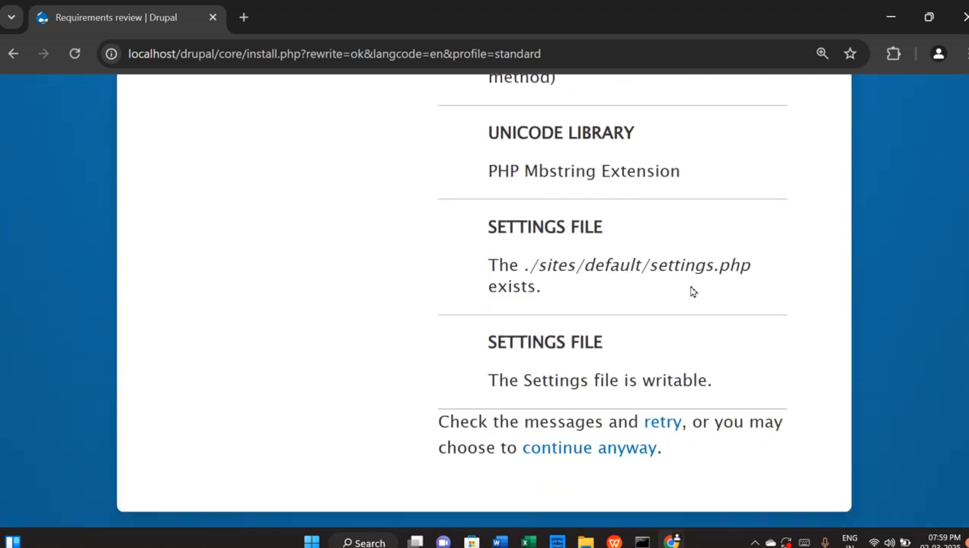
pyautogui.scroll(6, 692, 291)
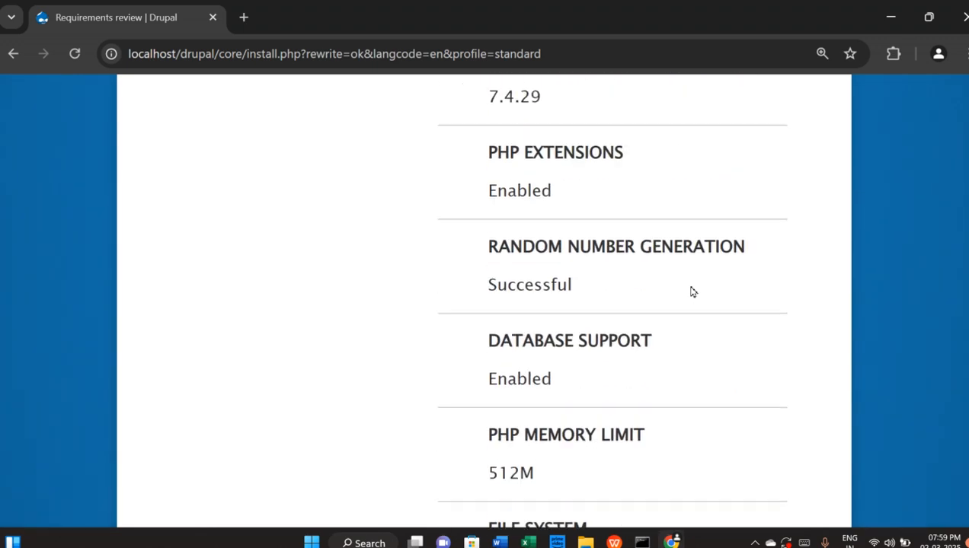
pyautogui.scroll(-6, 693, 291)
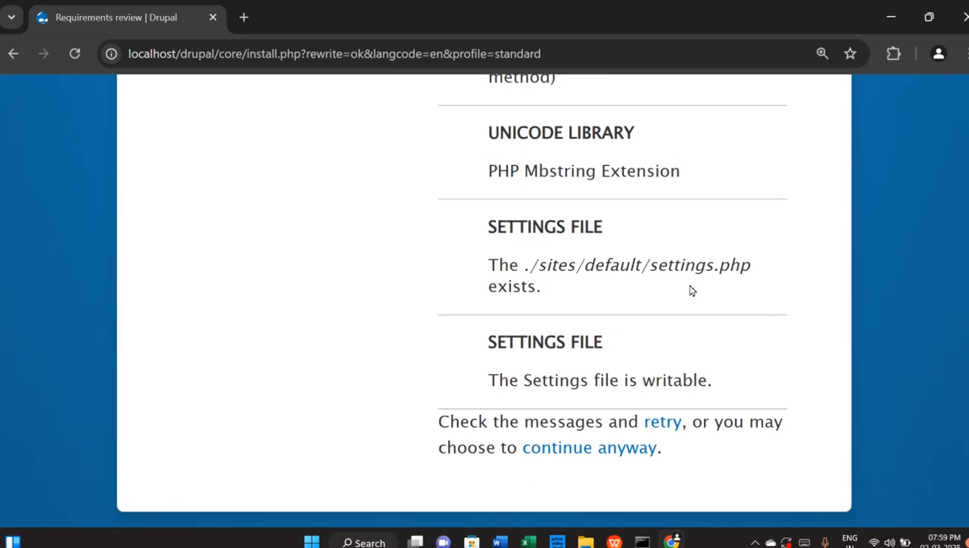
pyautogui.scroll(3, 691, 291)
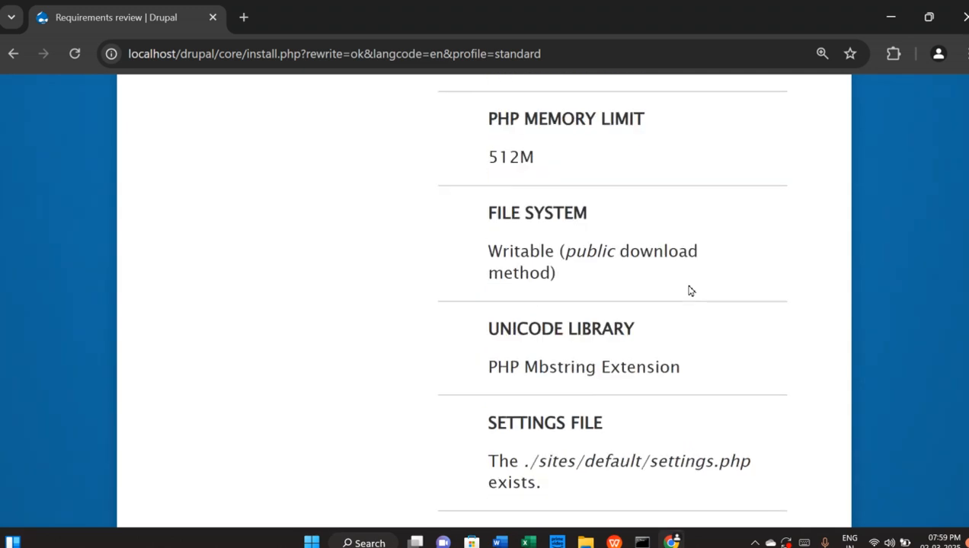
pyautogui.scroll(-3, 689, 289)
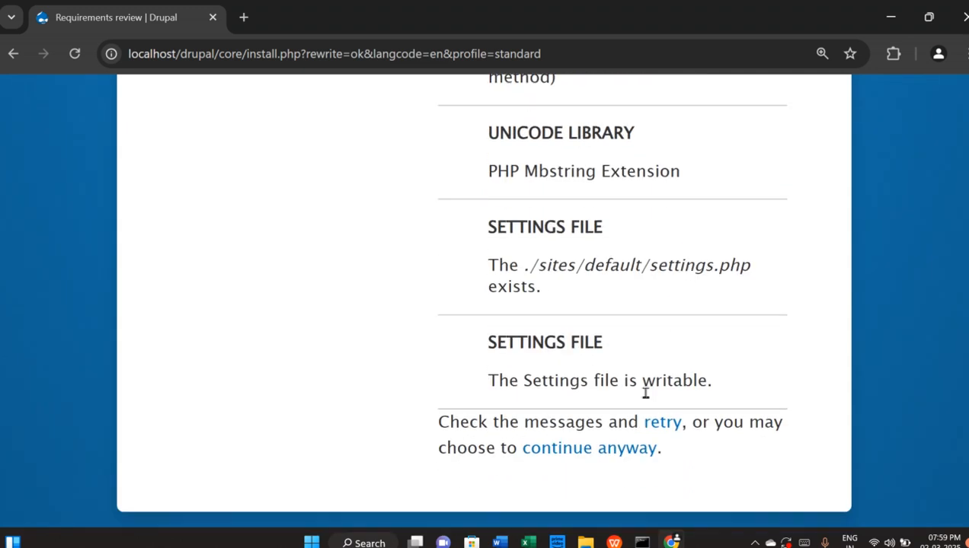
# Continue anyway past the OPcode caching warning to the database configuration form
pyautogui.click(602, 449)
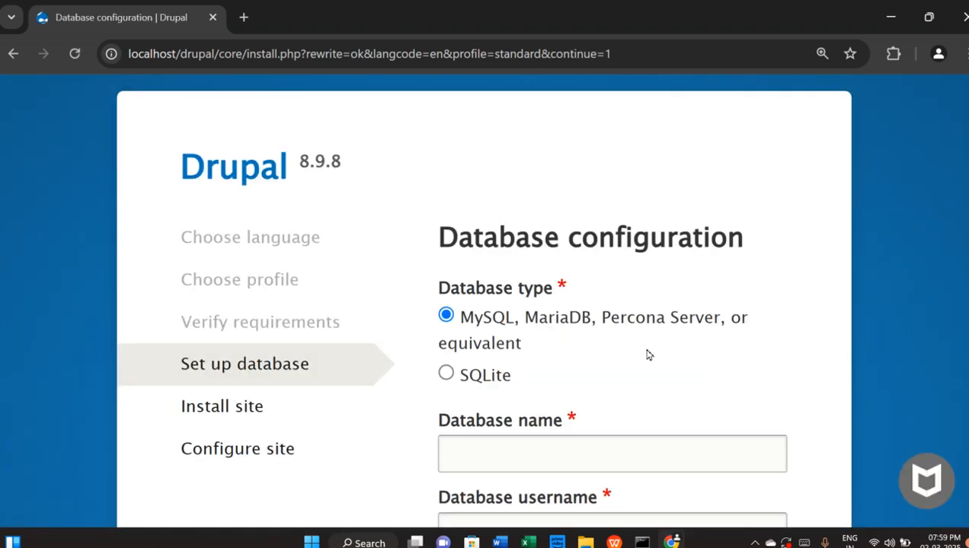
pyautogui.scroll(-3, 584, 380)
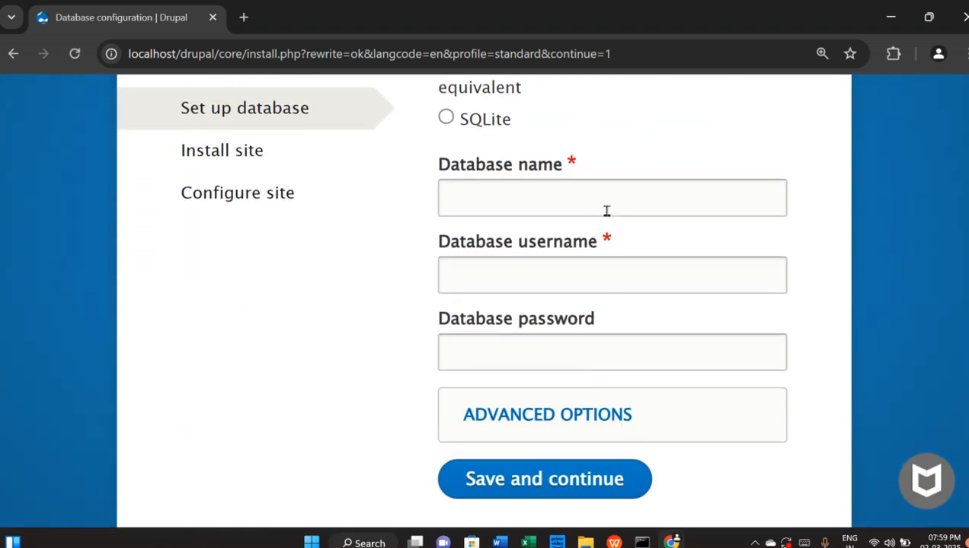
pyautogui.scroll(3, 608, 313)
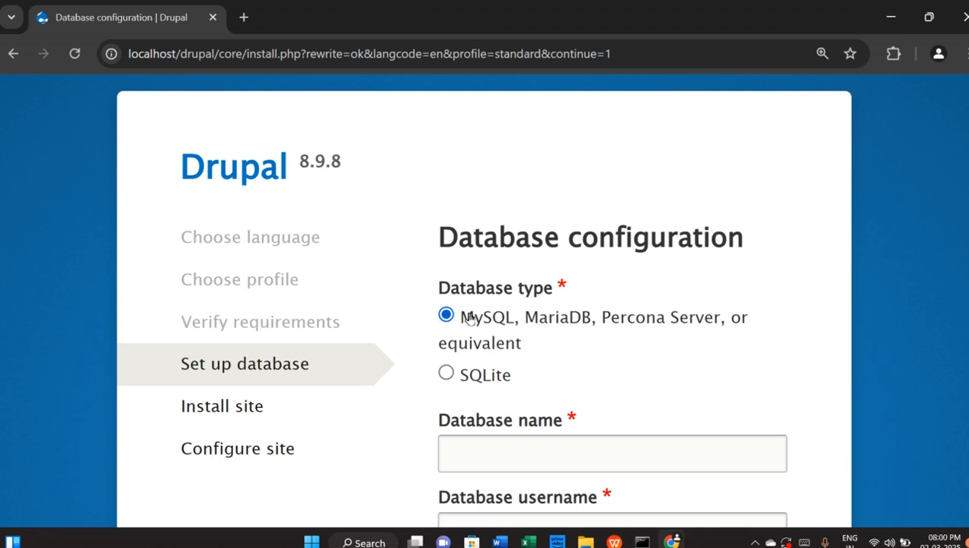
pyautogui.scroll(-2, 647, 366)
pyautogui.click(559, 276)
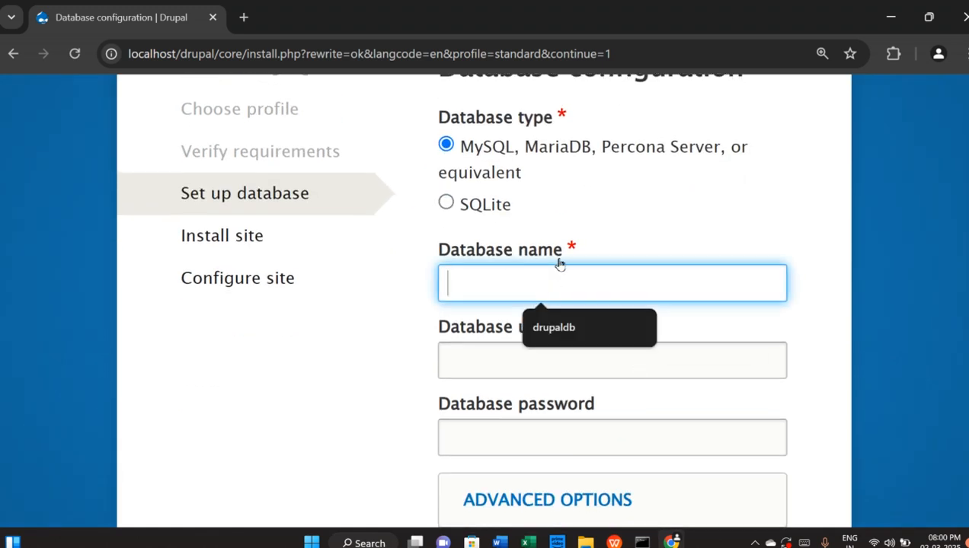
# Copy the drupaldb database name from the MySQL session in Command Prompt
pyautogui.click(642, 541)
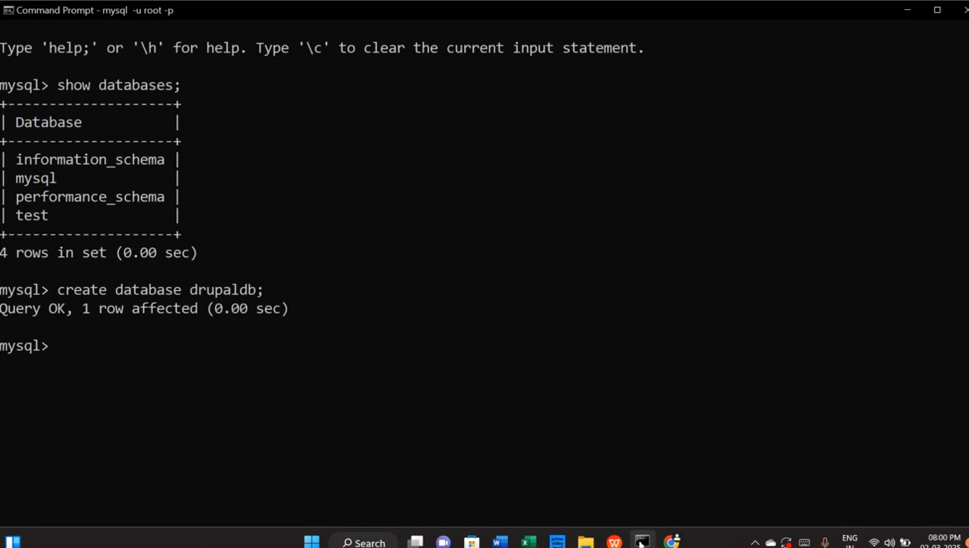
pyautogui.moveTo(182, 291); pyautogui.dragTo(252, 296)
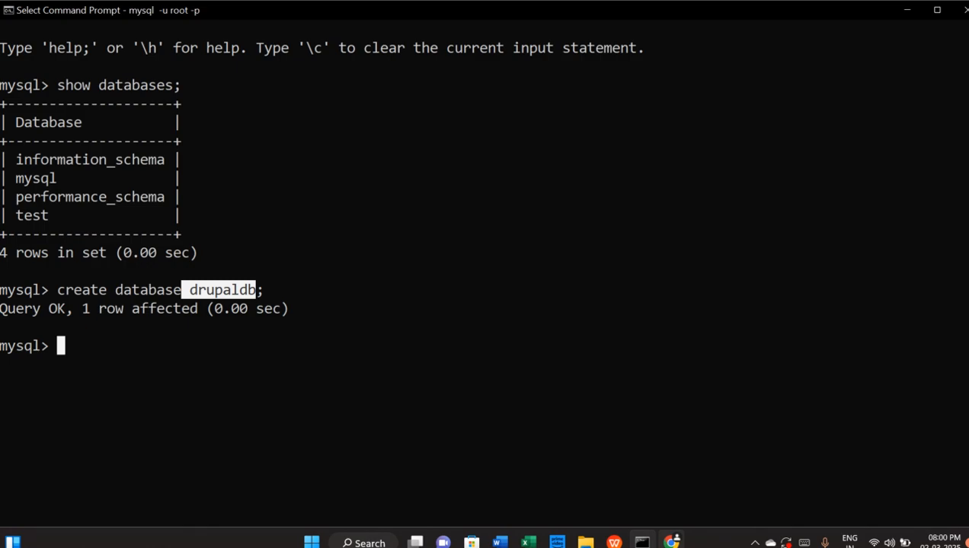
pyautogui.click(671, 541)
# Submit database drupaldb, user root and its password, checking localhost port 3306 in advanced options
pyautogui.click(493, 287)
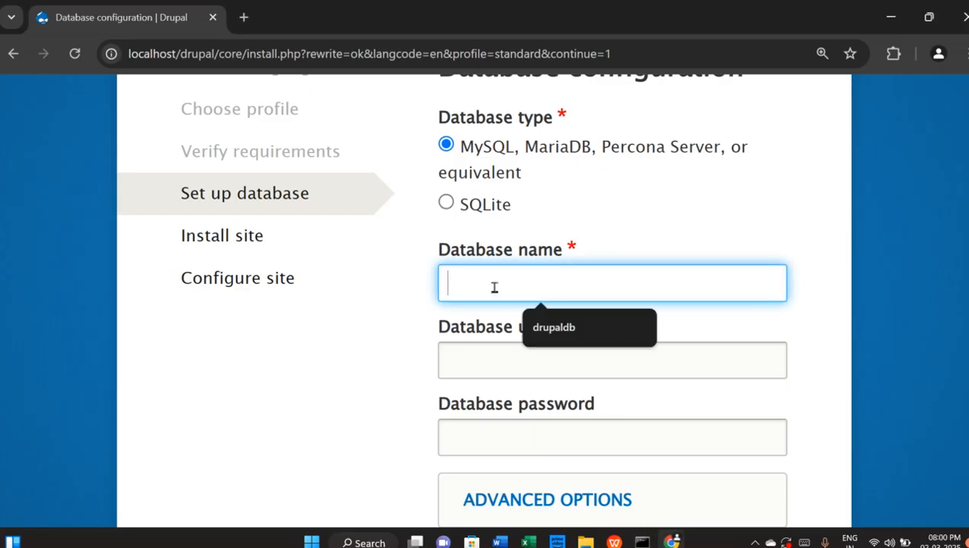
pyautogui.write('drupald')
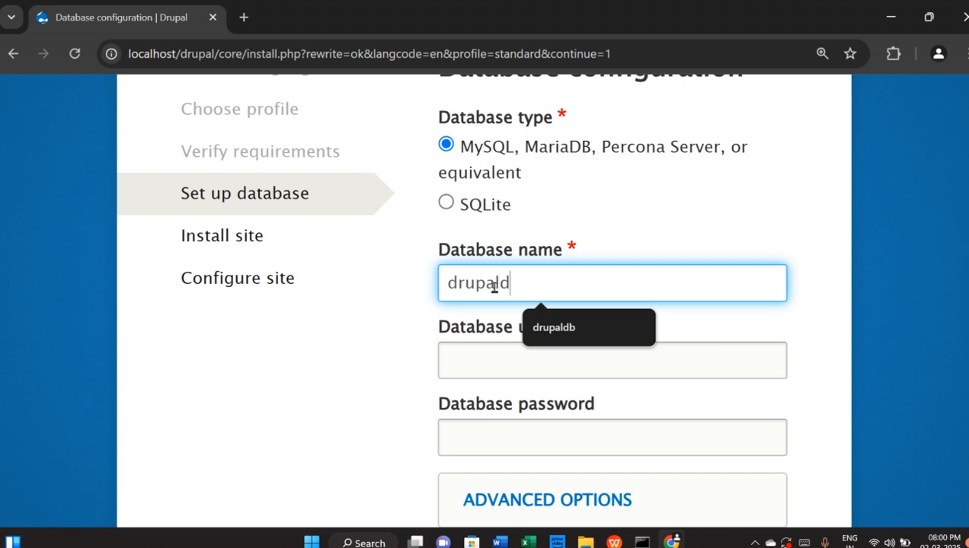
pyautogui.write('b')
pyautogui.click(494, 368)
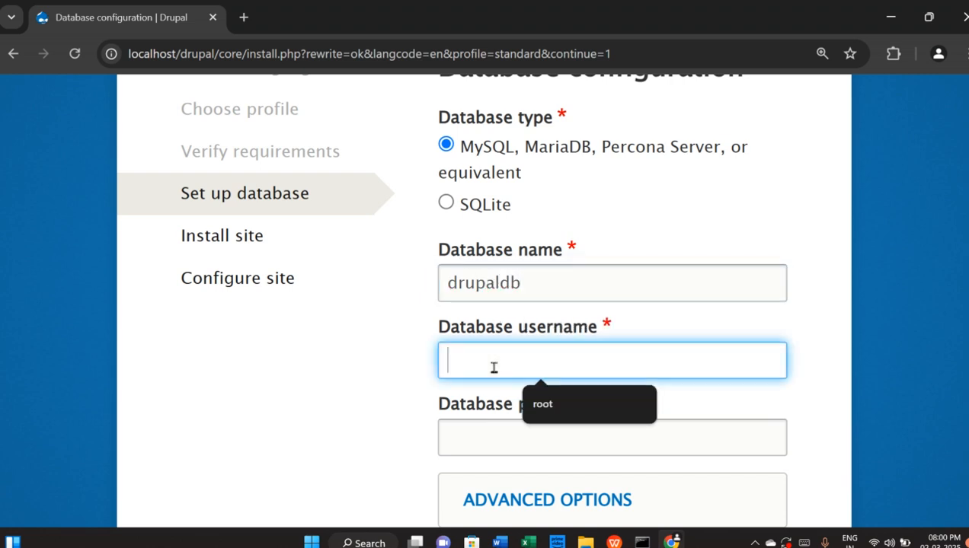
pyautogui.write('root')
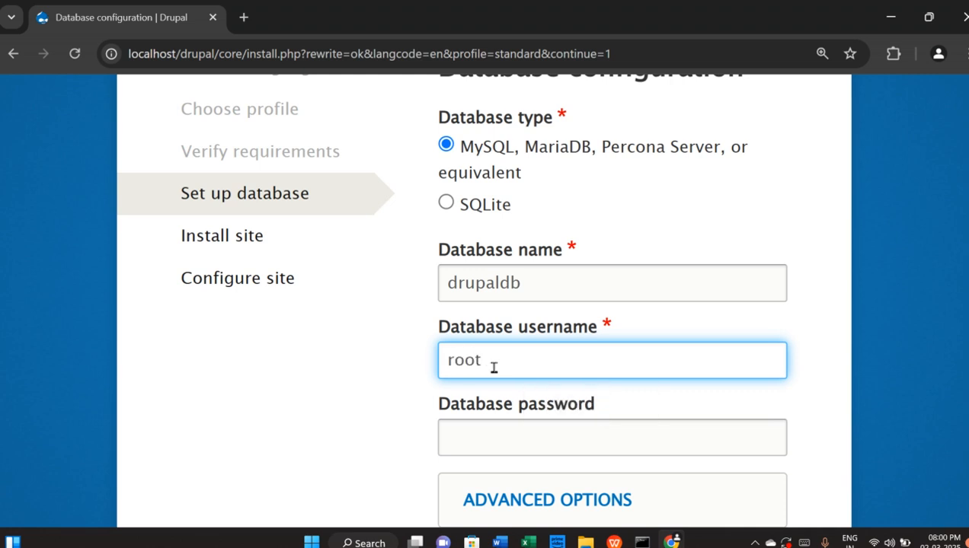
pyautogui.click(482, 436)
pyautogui.write('1')
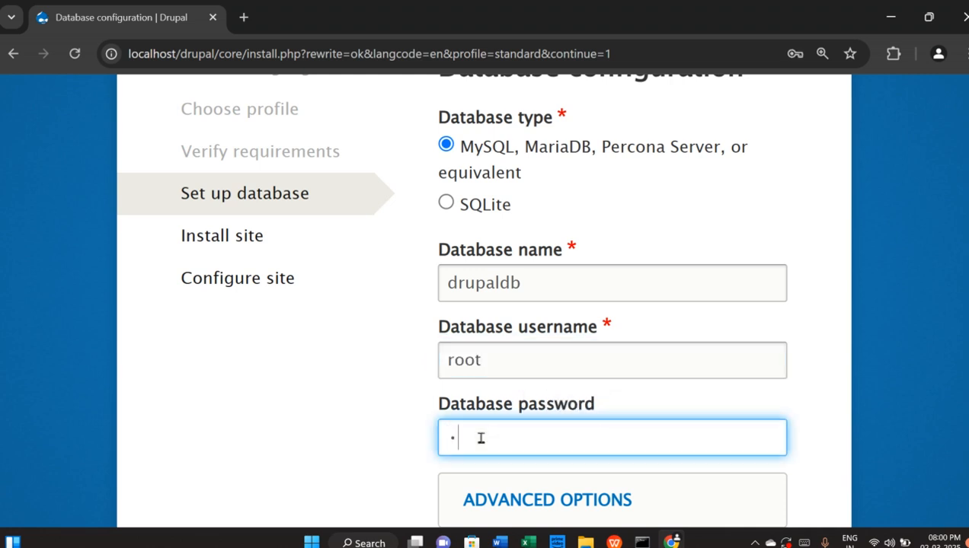
pyautogui.scroll(-2, 372, 372)
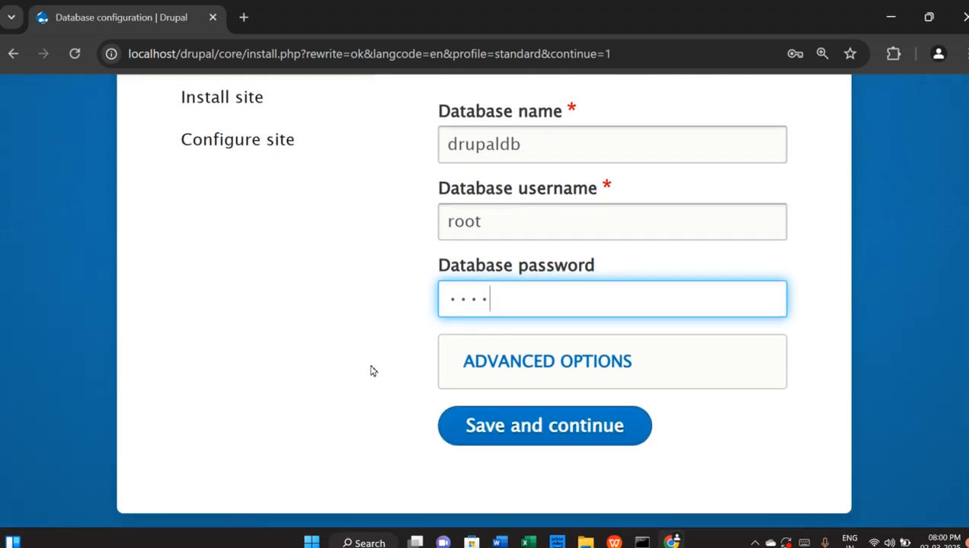
pyautogui.click(538, 363)
pyautogui.scroll(-3, 385, 360)
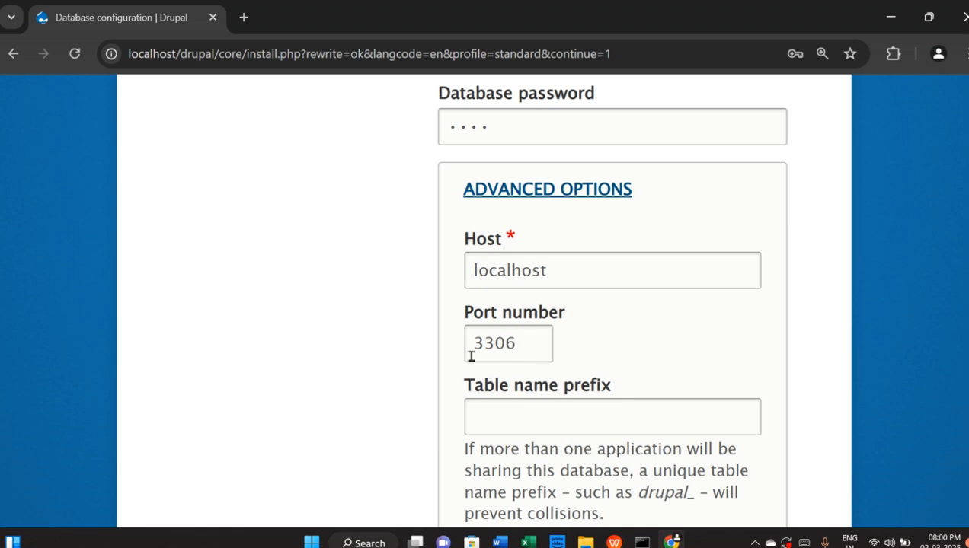
pyautogui.scroll(-3, 653, 384)
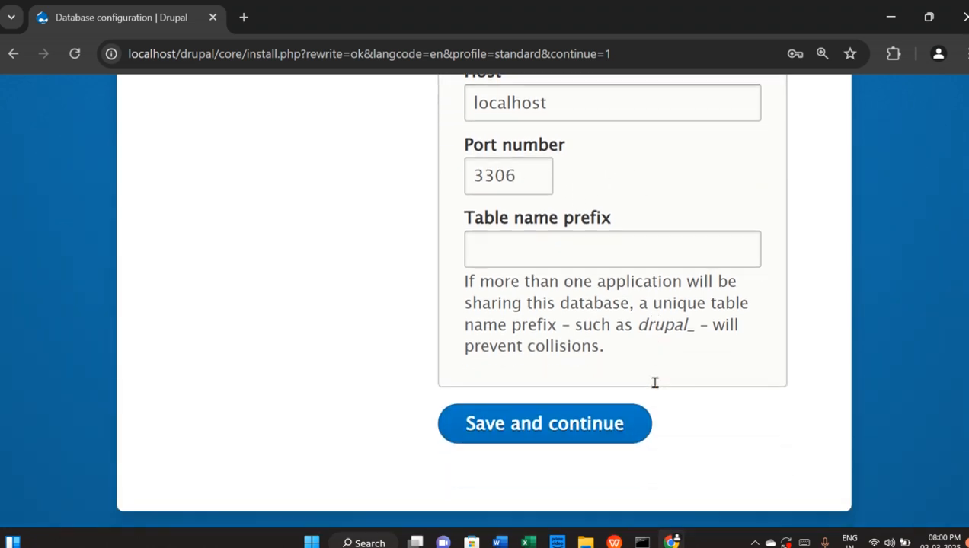
pyautogui.click(578, 427)
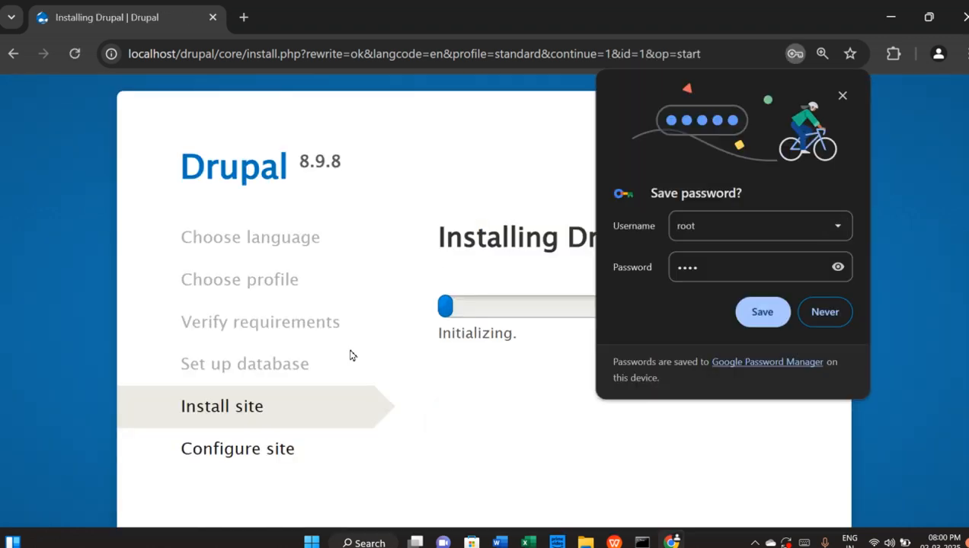
# Dismiss Chrome's save-password prompt while the installer completes all 42 items
pyautogui.click(841, 95)
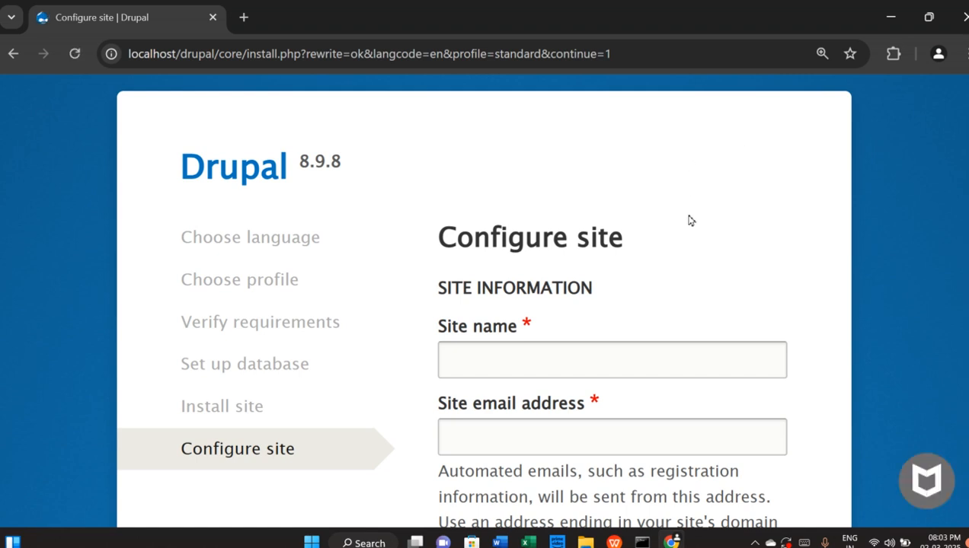
# Enter drupaluser as the site name and fill in the site e-mail address
pyautogui.scroll(-2, 691, 223)
pyautogui.click(589, 281)
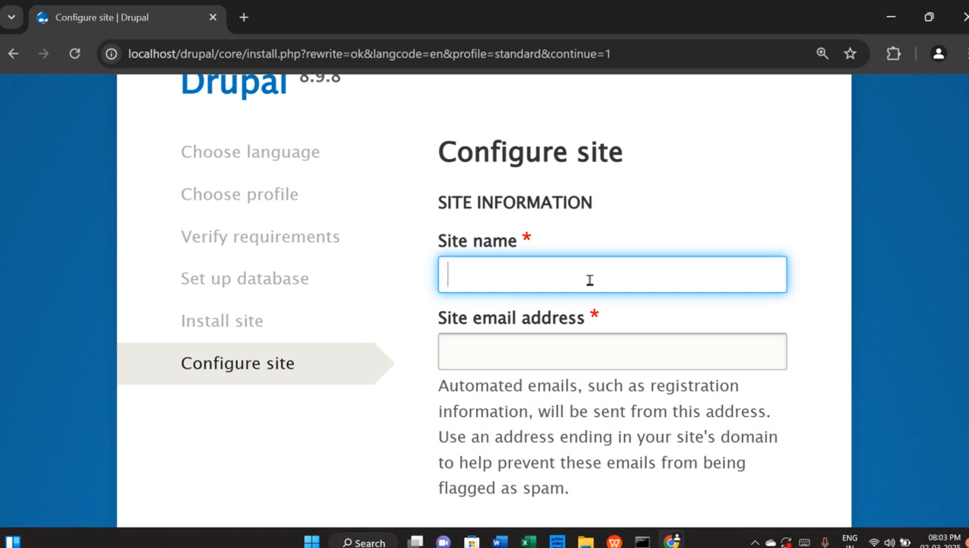
pyautogui.write('drupaluser')
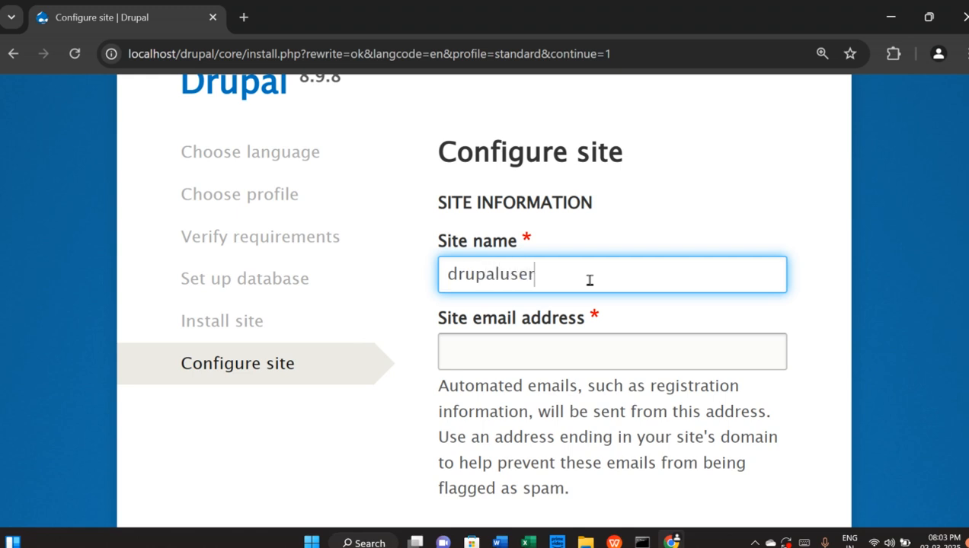
pyautogui.click(565, 353)
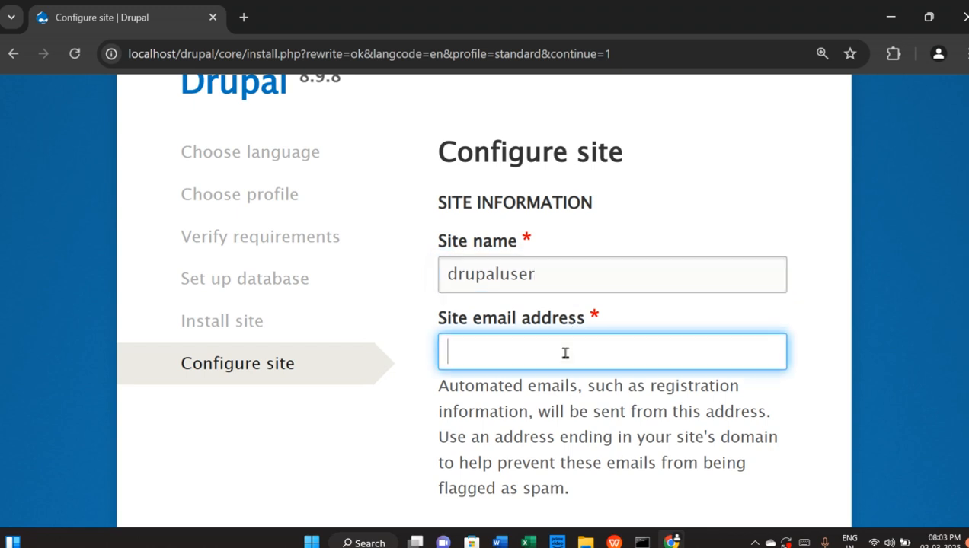
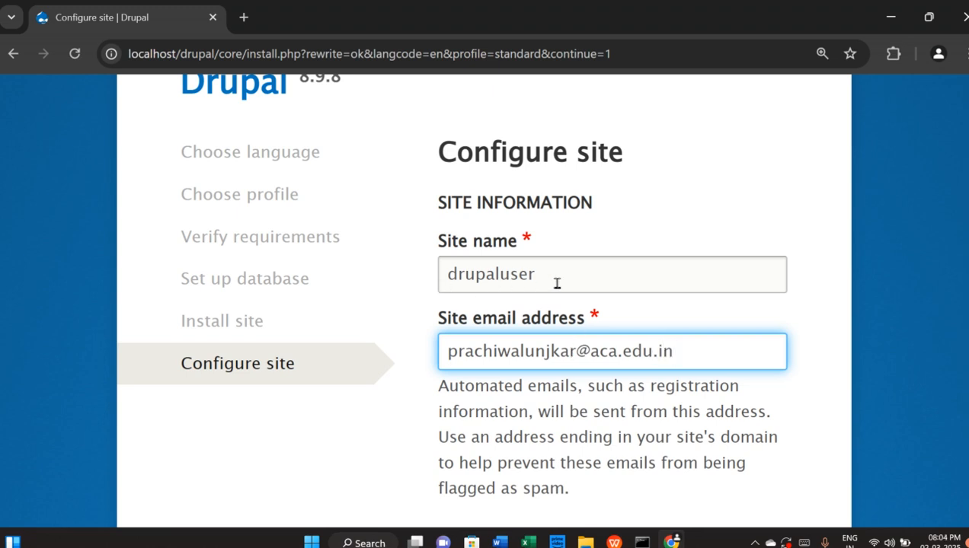
pyautogui.scroll(-4, 685, 310)
pyautogui.scroll(-2, 685, 310)
pyautogui.click(557, 184)
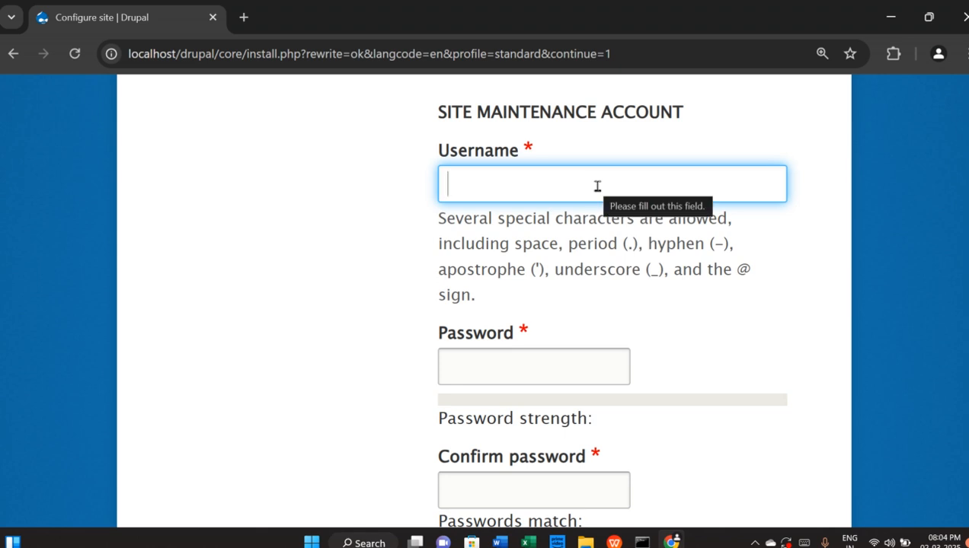
# Set the maintenance account username to drupal_admin, correcting the typos
pyautogui.write('drup')
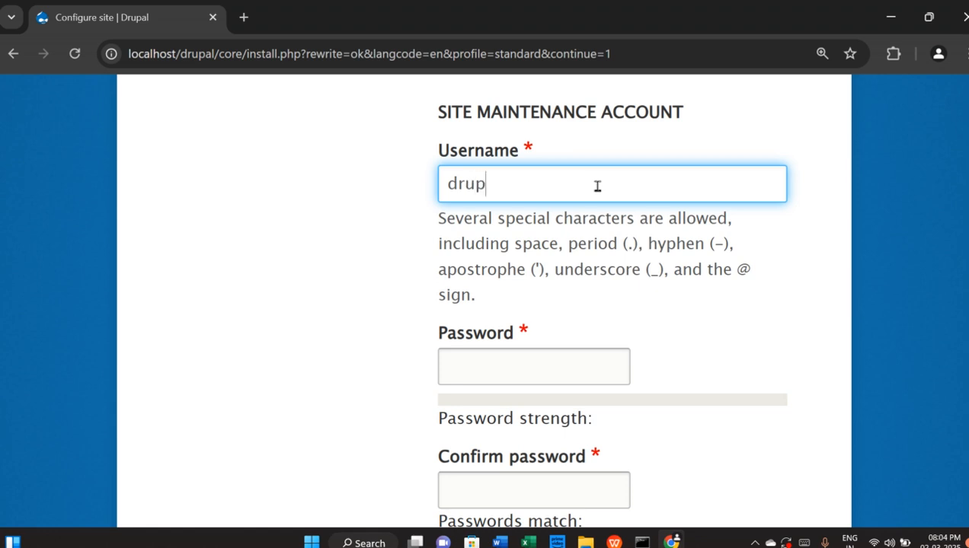
pyautogui.write('aluser')
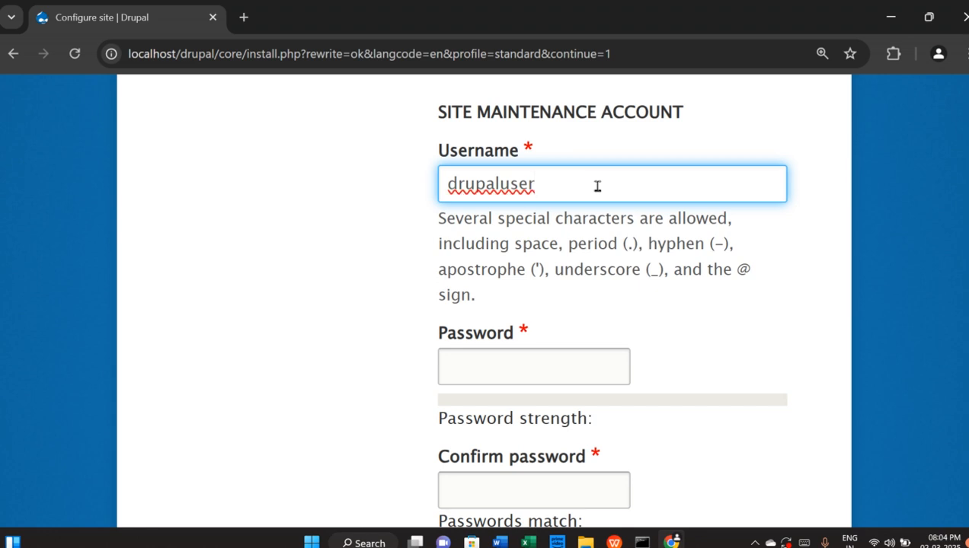
pyautogui.press('BackSpace')
pyautogui.press('BackSpace')
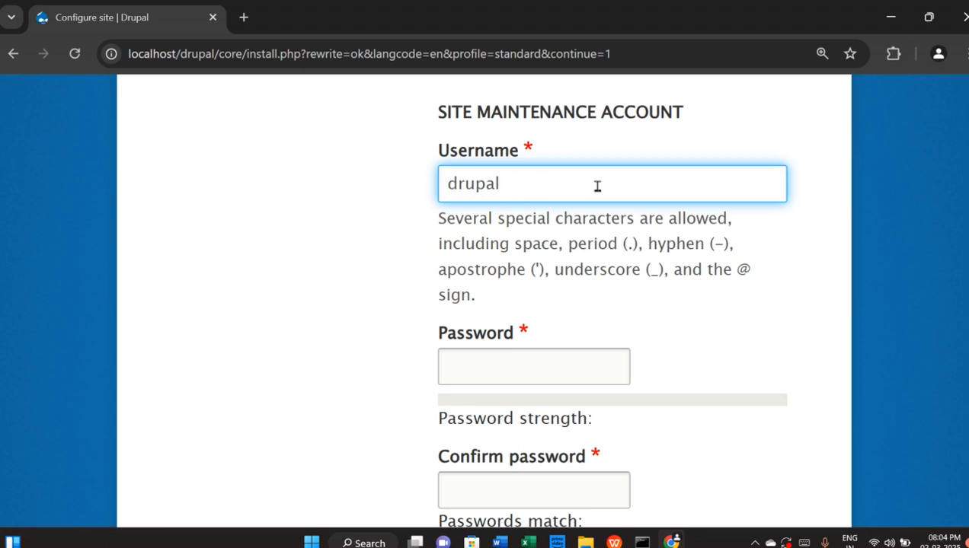
pyautogui.write('admin')
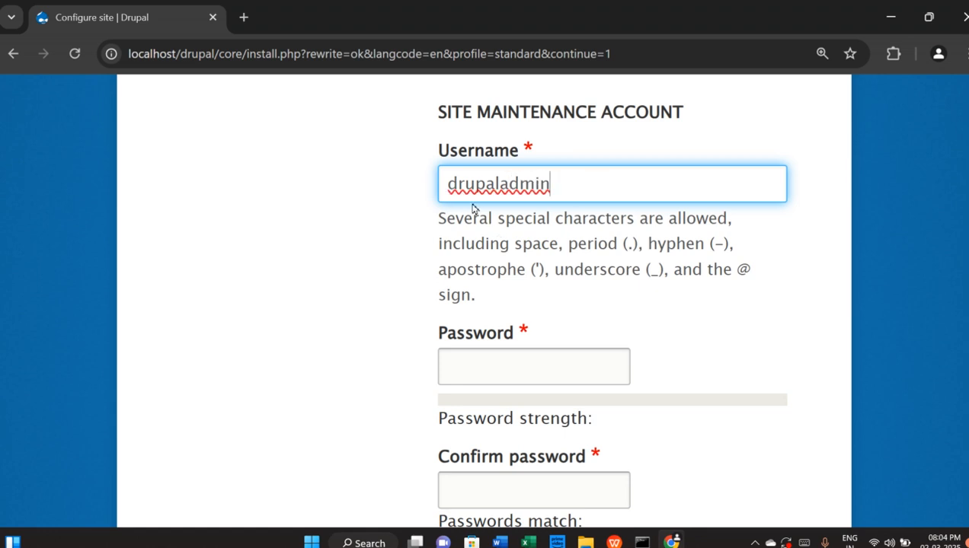
pyautogui.click(499, 184)
pyautogui.write('_')
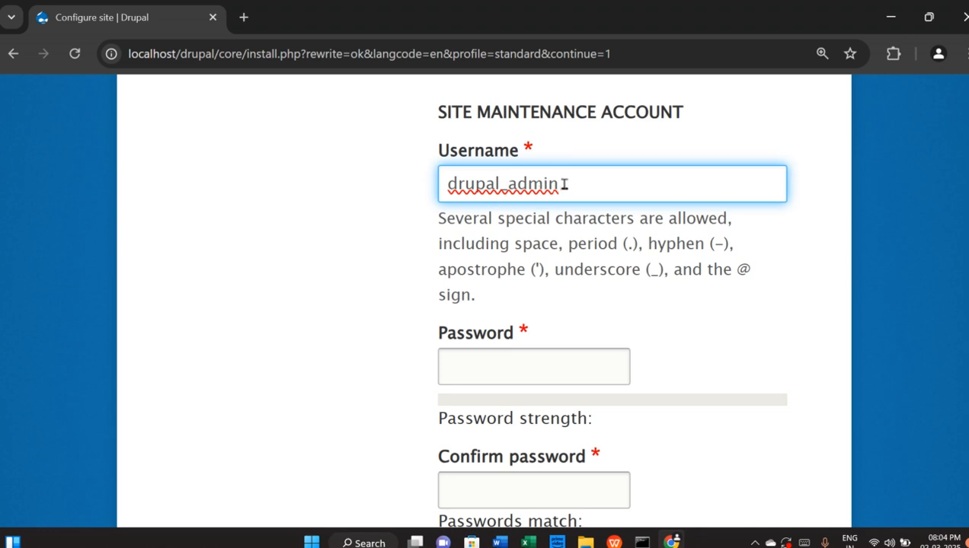
# Type the maintenance account password
pyautogui.click(549, 371)
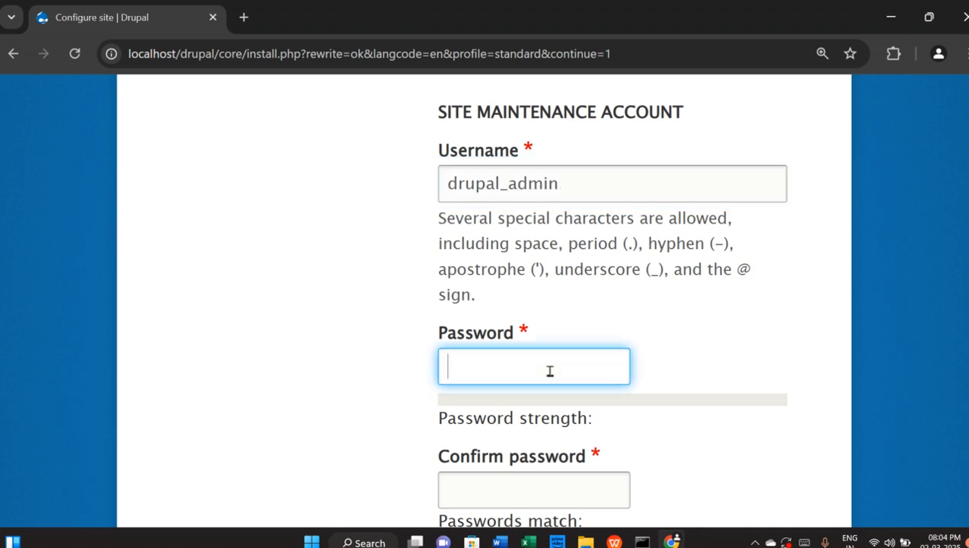
pyautogui.write('ad')
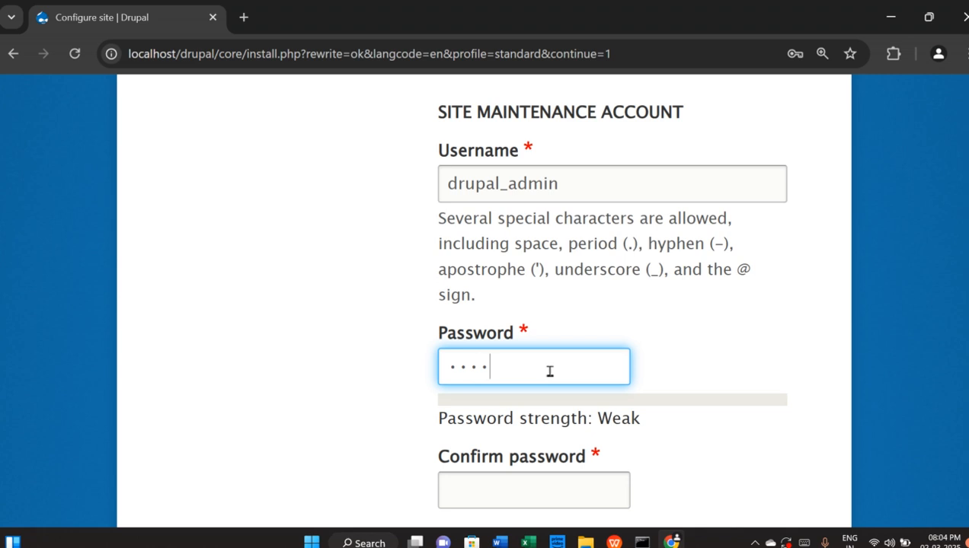
pyautogui.scroll(-1, 549, 371)
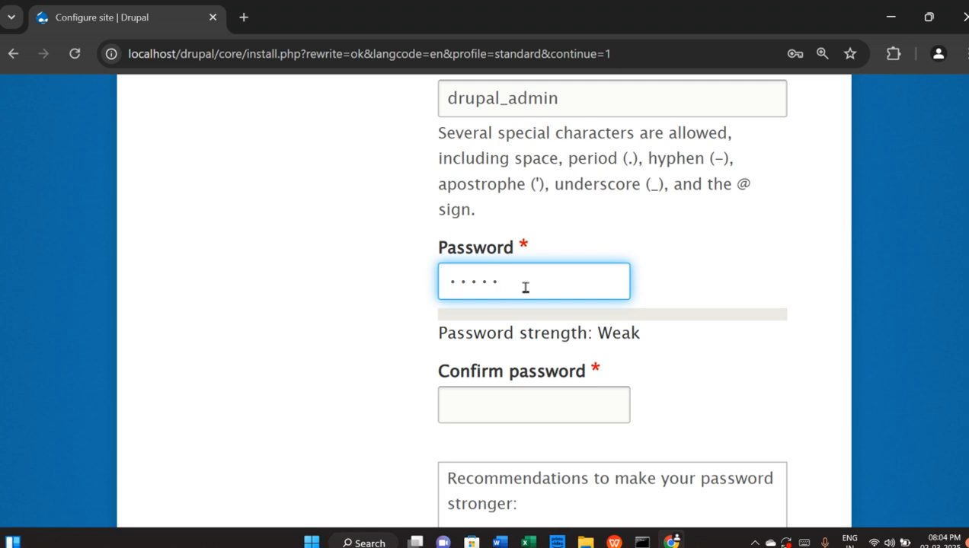
pyautogui.write('12')
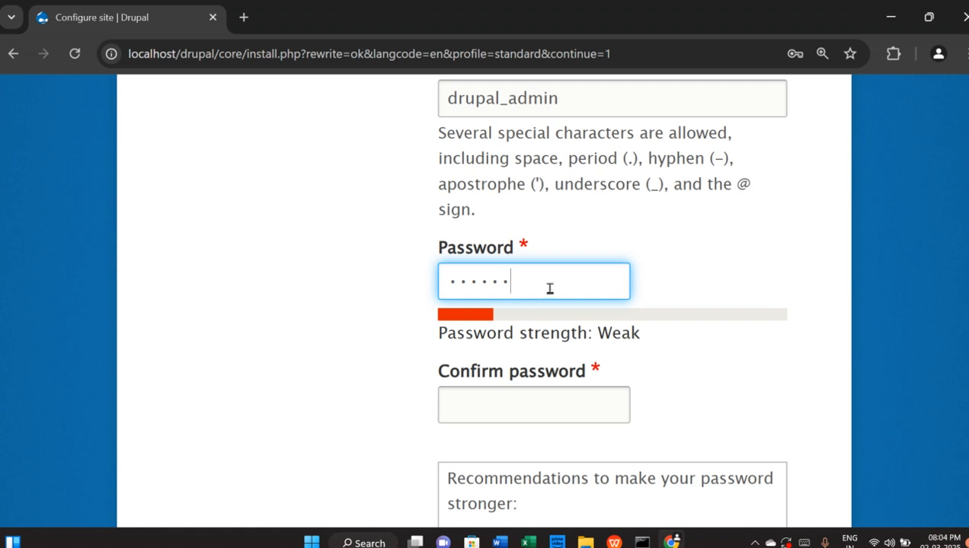
pyautogui.press('BackSpace')
pyautogui.press('BackSpace')
pyautogui.press('BackSpace')
pyautogui.press('BackSpace')
pyautogui.press('BackSpace')
pyautogui.press('BackSpace')
pyautogui.write('•')
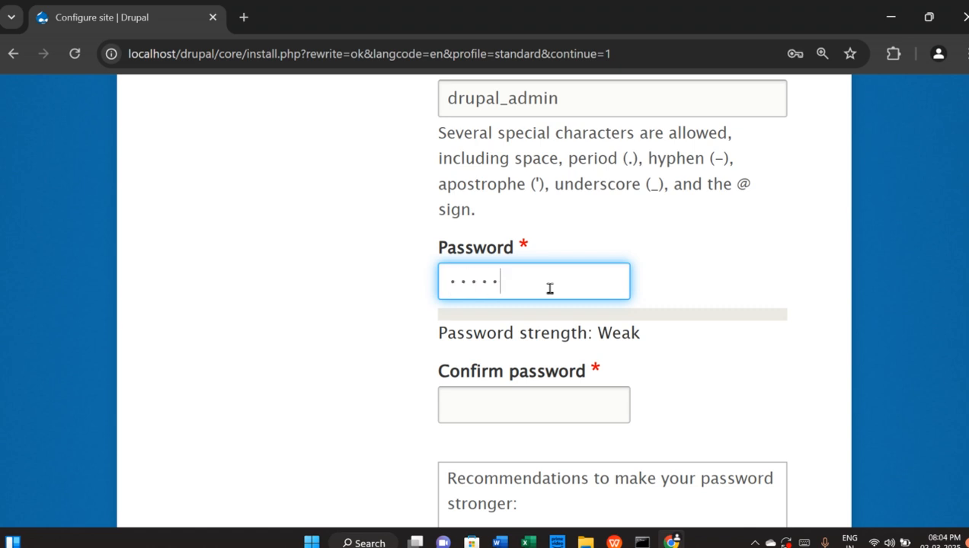
# Confirm the account password and set the default country to India
pyautogui.click(518, 402)
pyautogui.write('•••••')
pyautogui.scroll(-1, 719, 404)
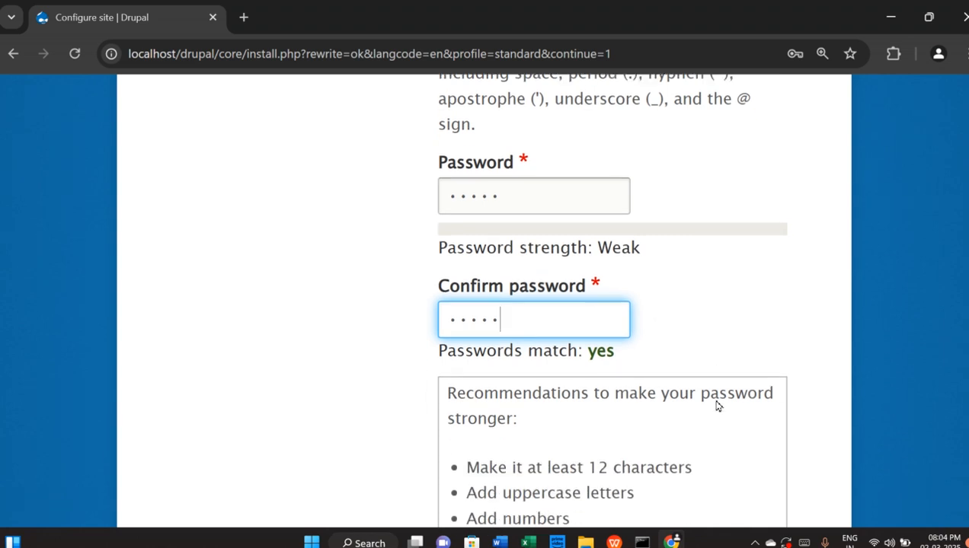
pyautogui.scroll(-1, 716, 406)
pyautogui.scroll(-1, 678, 316)
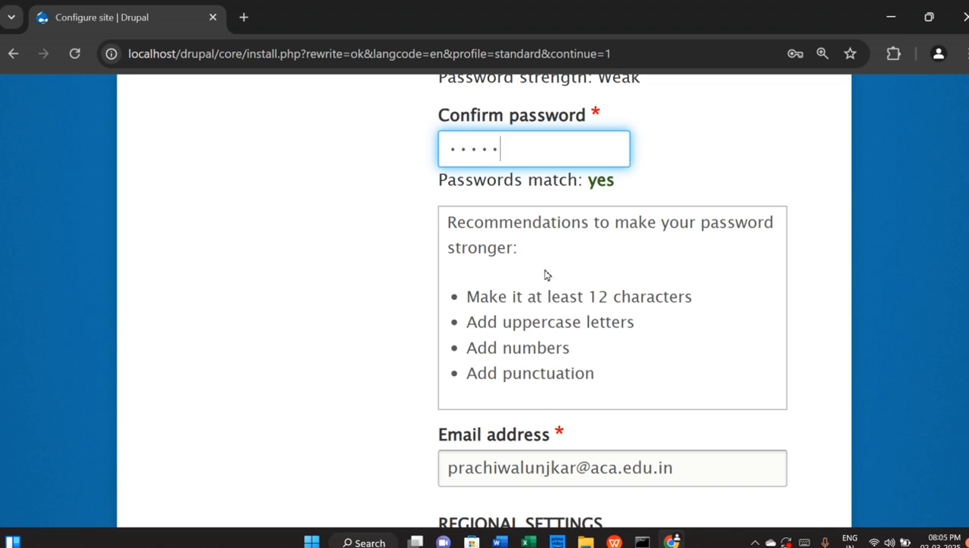
pyautogui.scroll(-1, 594, 325)
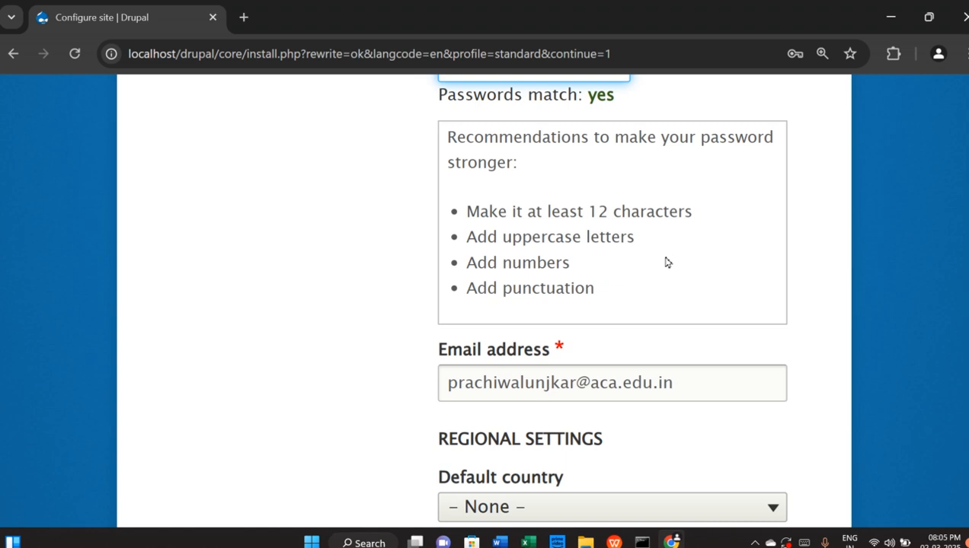
pyautogui.scroll(-2, 682, 333)
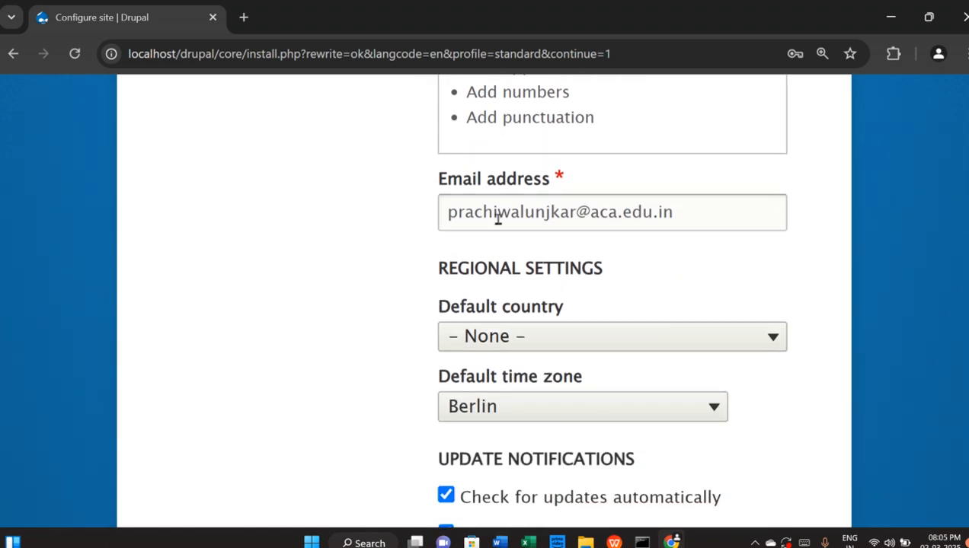
pyautogui.click(545, 339)
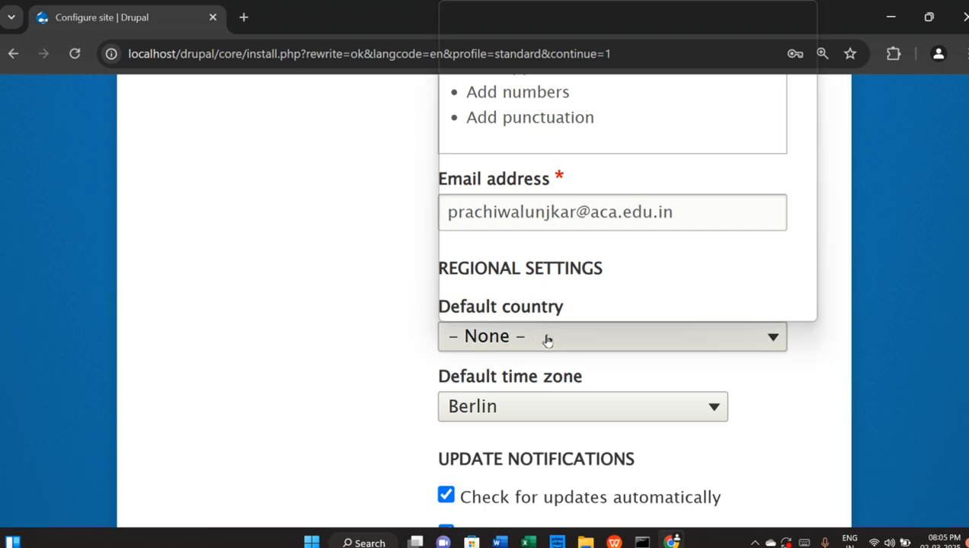
pyautogui.scroll(-10, 545, 229)
pyautogui.scroll(-15, 547, 275)
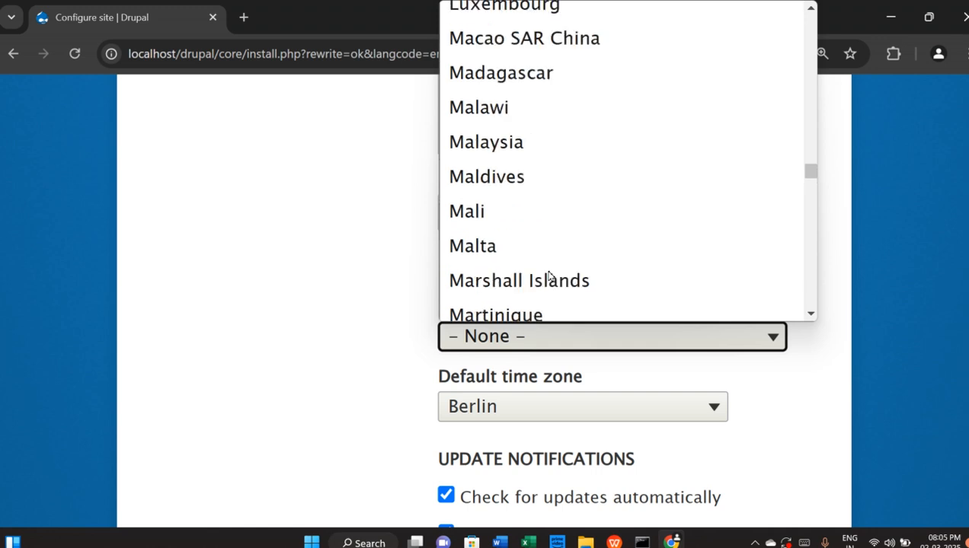
pyautogui.scroll(5, 549, 276)
pyautogui.scroll(4, 550, 276)
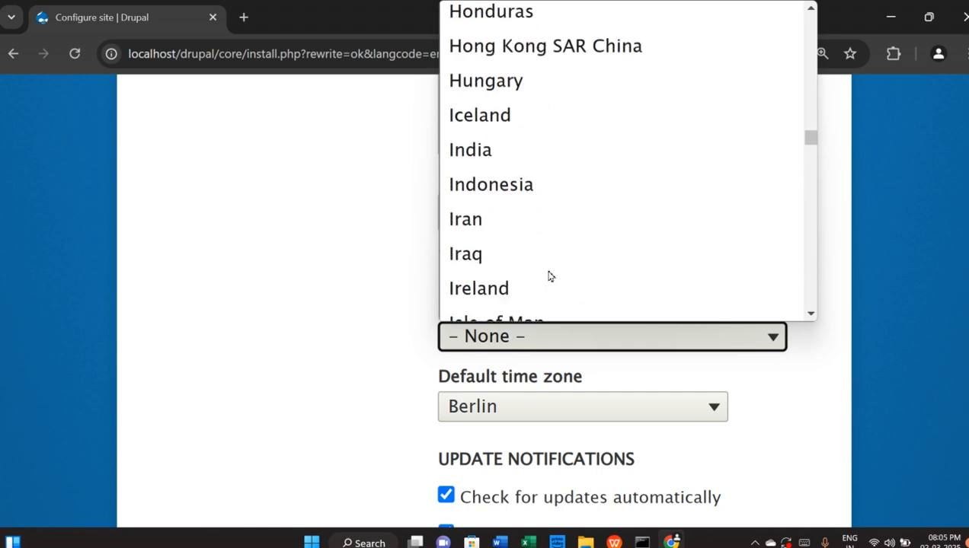
pyautogui.click(498, 164)
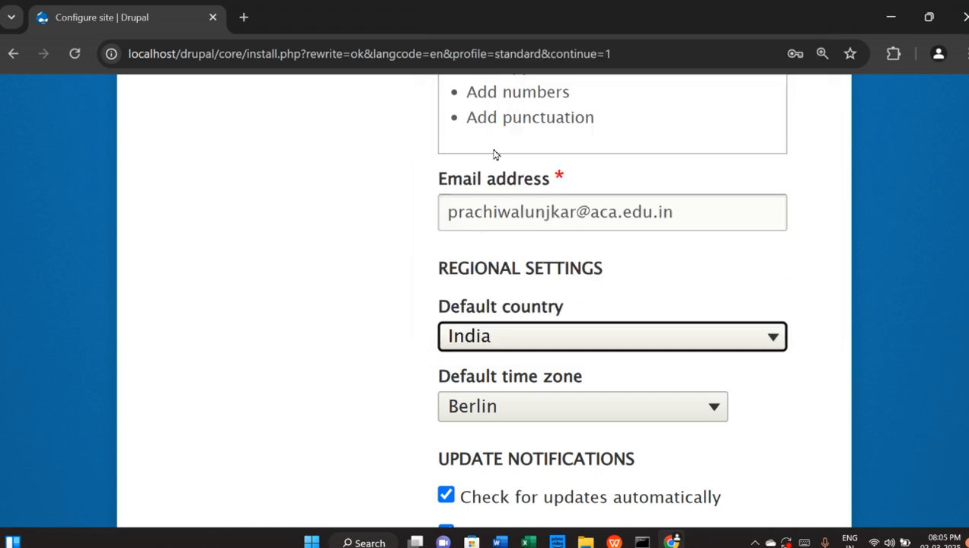
# Set the default time zone to Aden under Asia
pyautogui.scroll(-1, 686, 384)
pyautogui.click(543, 320)
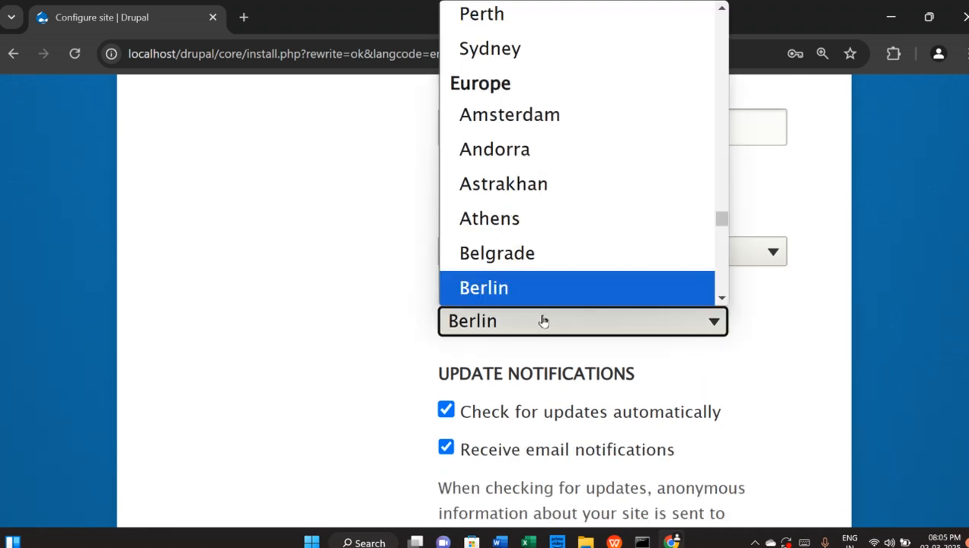
pyautogui.scroll(-6, 588, 211)
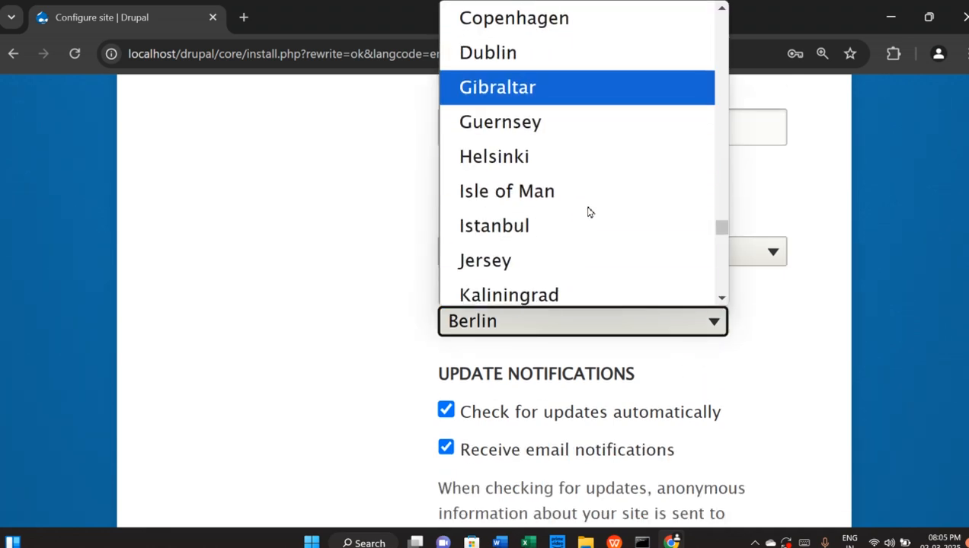
pyautogui.scroll(6, 587, 213)
pyautogui.scroll(10, 588, 212)
pyautogui.scroll(15, 588, 212)
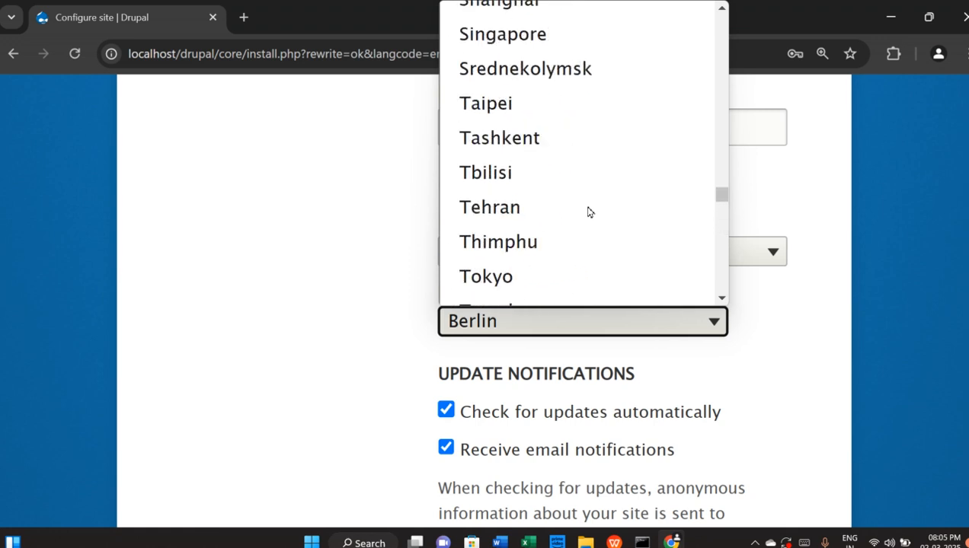
pyautogui.scroll(8, 588, 212)
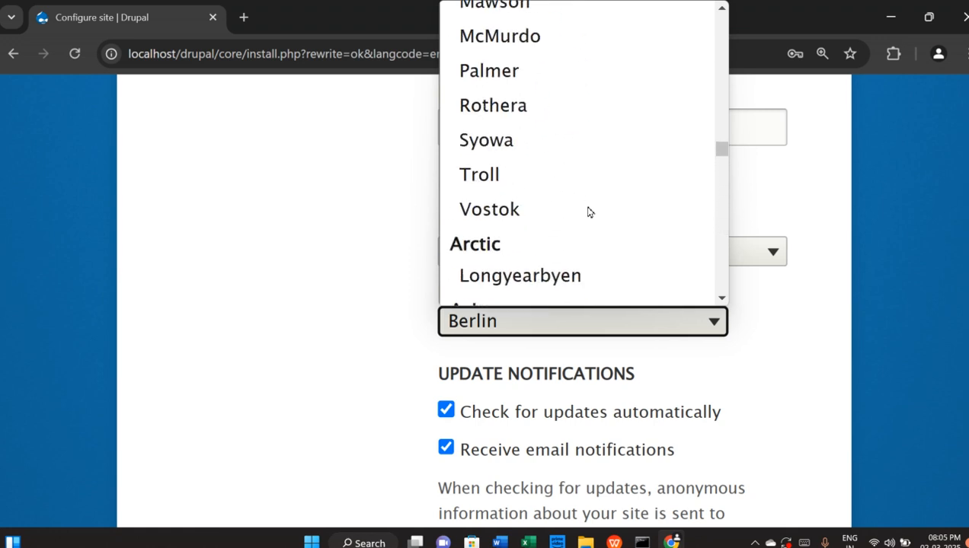
pyautogui.scroll(20, 588, 213)
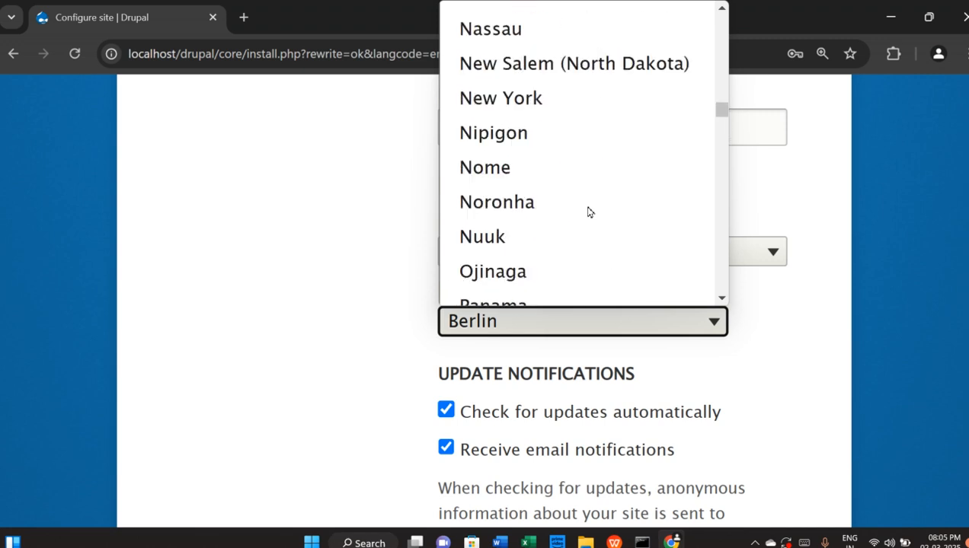
pyautogui.scroll(10, 588, 212)
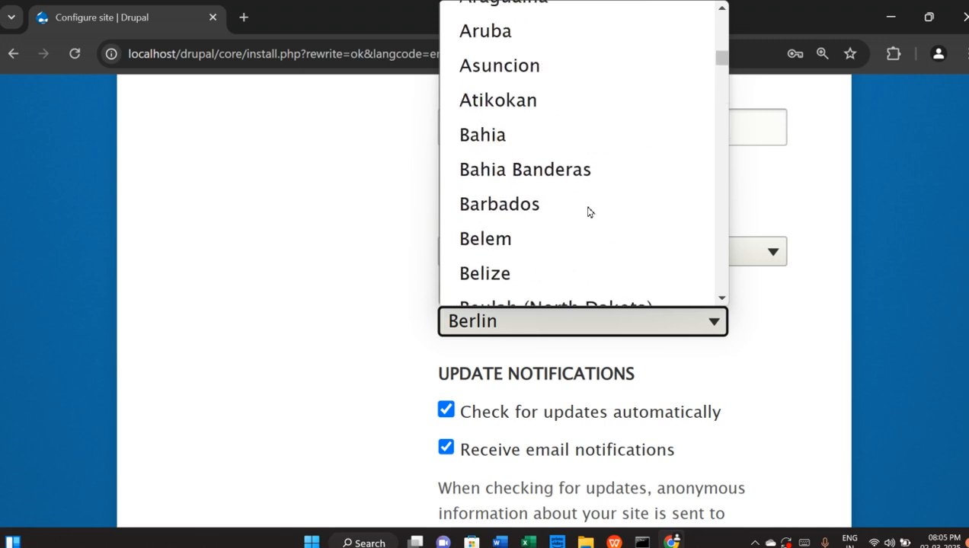
pyautogui.scroll(20, 588, 213)
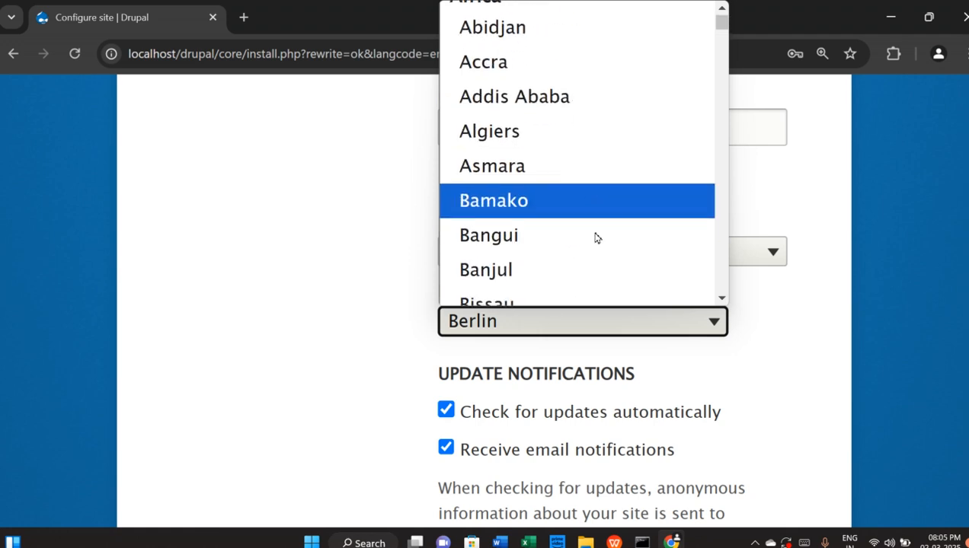
pyautogui.scroll(-20, 596, 238)
pyautogui.scroll(-15, 595, 200)
pyautogui.scroll(10, 594, 201)
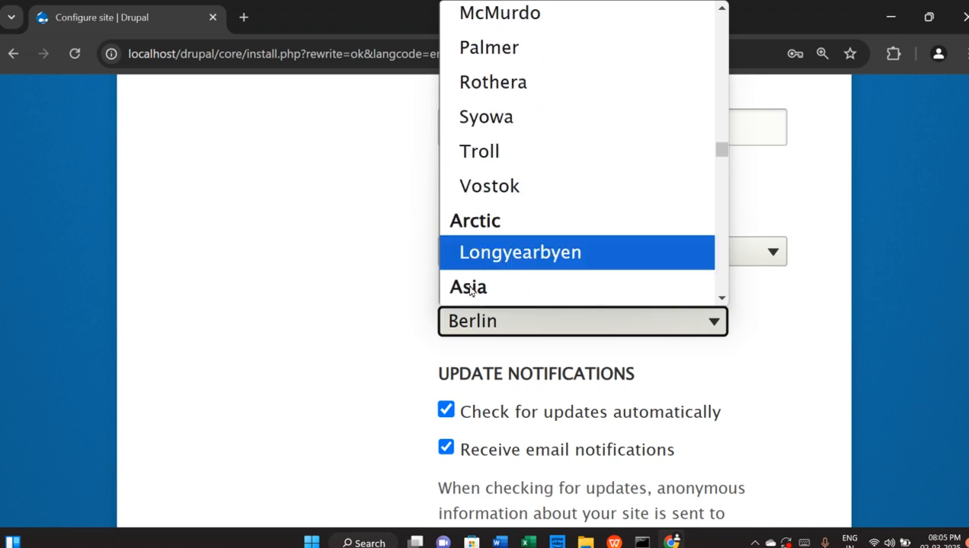
pyautogui.scroll(-2, 547, 259)
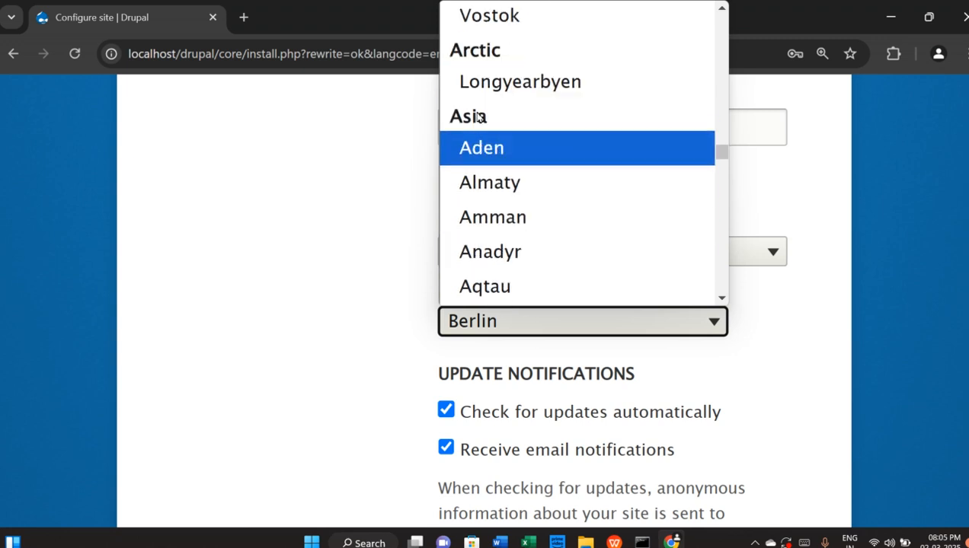
pyautogui.click(480, 149)
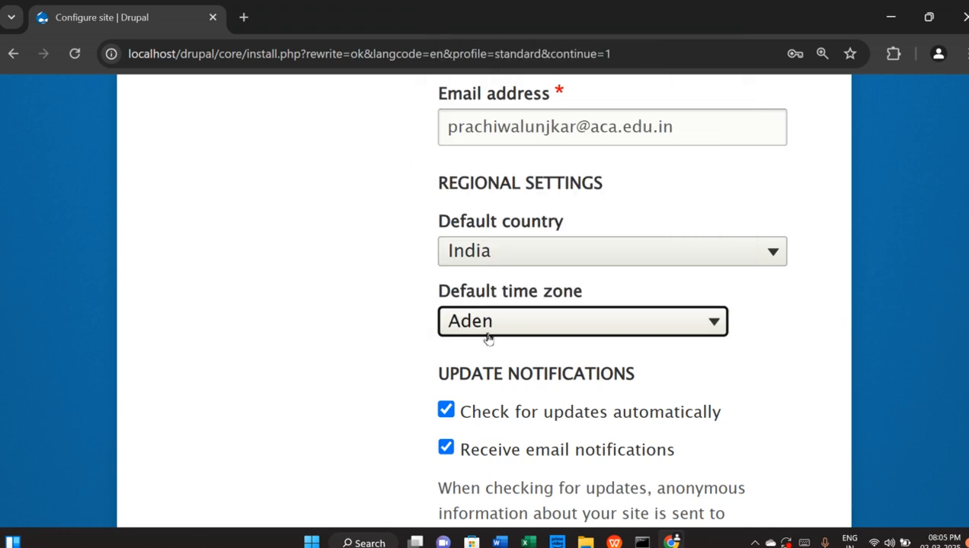
pyautogui.click(534, 324)
pyautogui.scroll(-5, 559, 239)
pyautogui.scroll(-15, 559, 240)
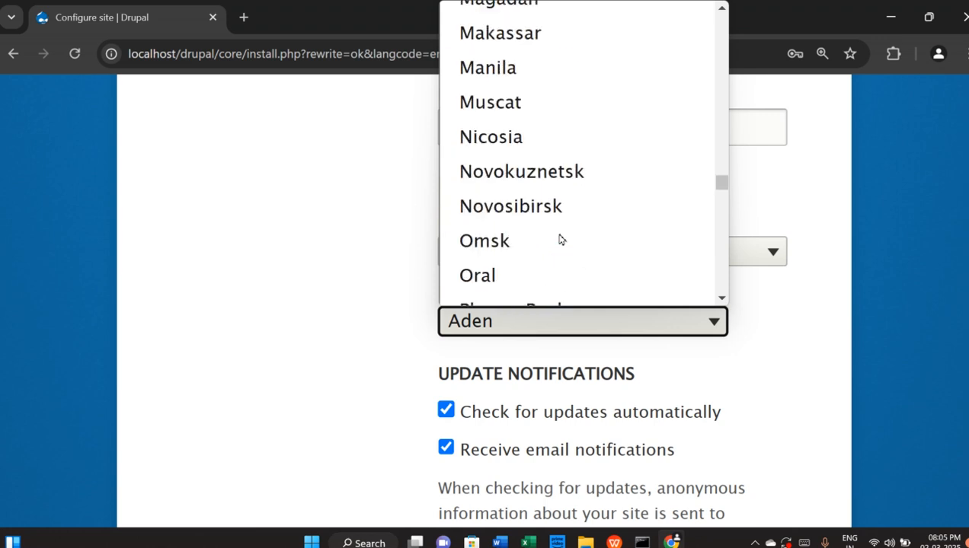
pyautogui.scroll(-20, 559, 239)
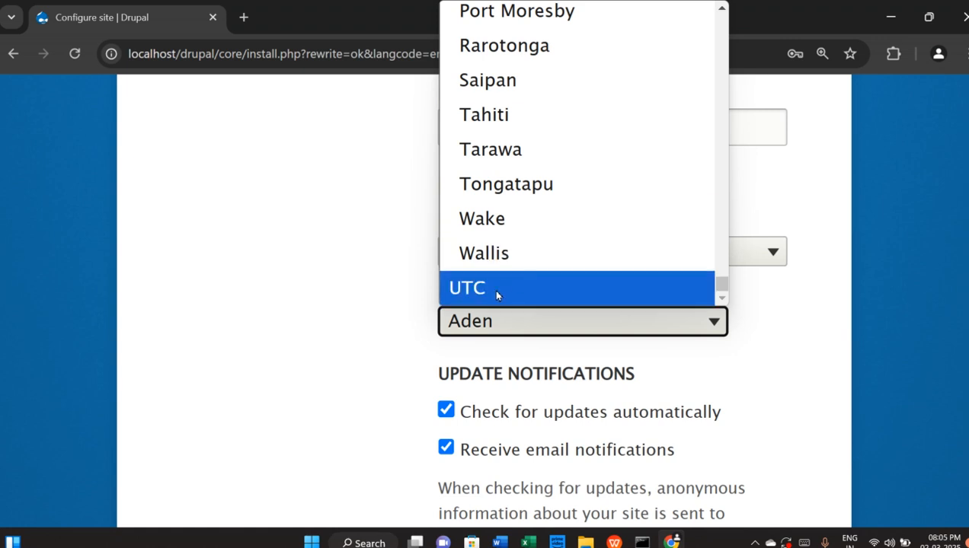
pyautogui.scroll(12, 580, 249)
pyautogui.scroll(20, 581, 248)
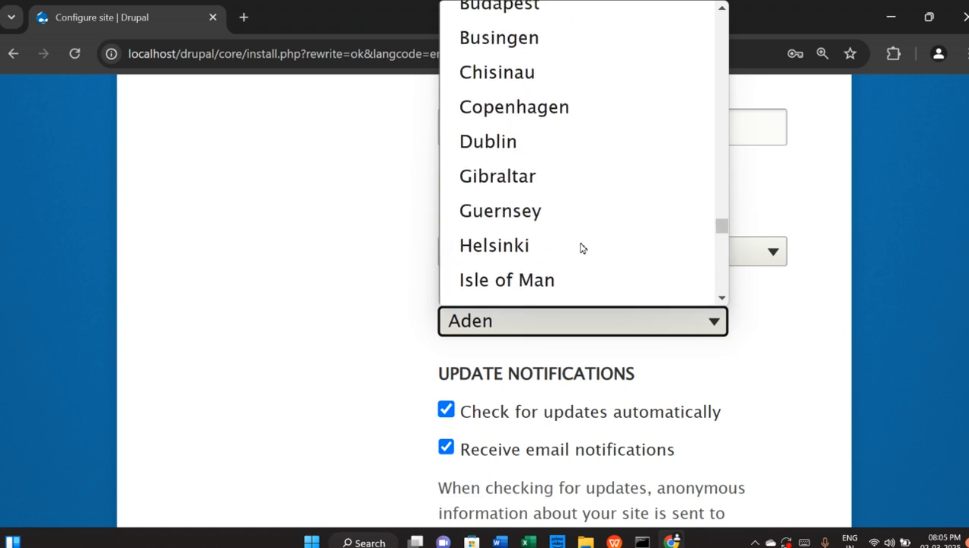
pyautogui.scroll(20, 581, 248)
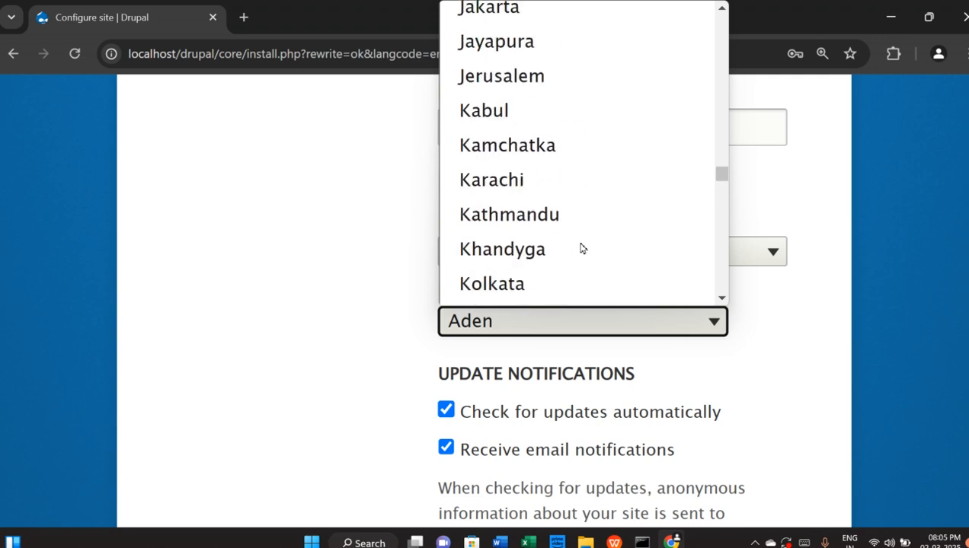
pyautogui.scroll(20, 581, 248)
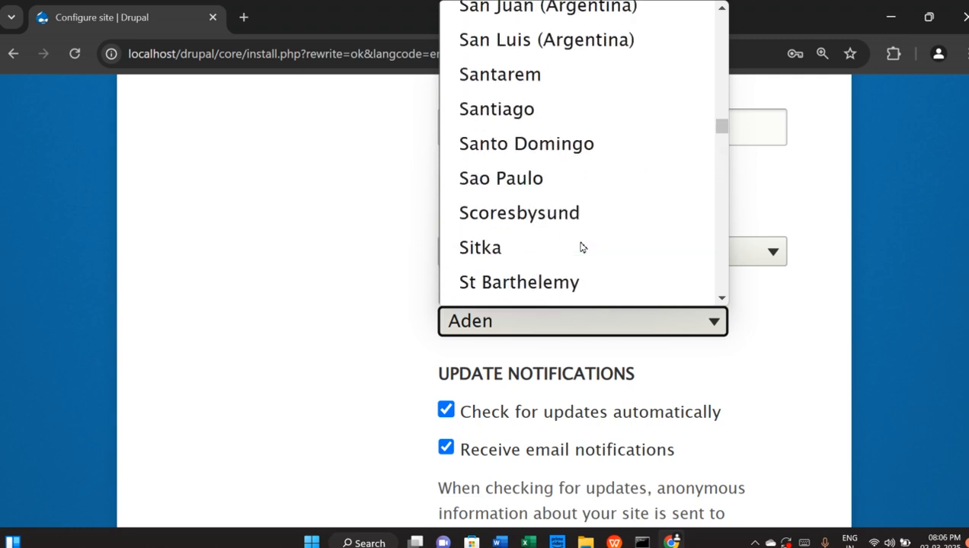
pyautogui.scroll(20, 577, 248)
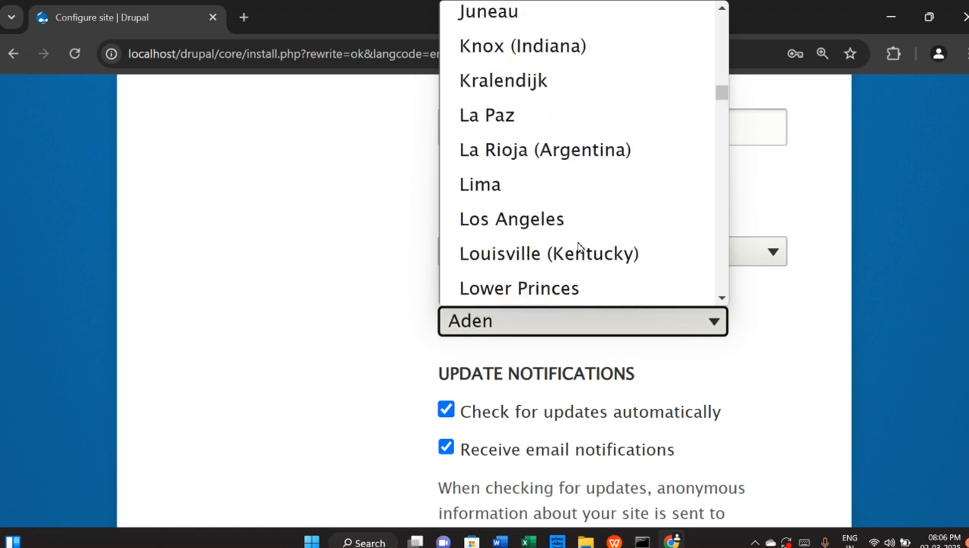
pyautogui.scroll(20, 577, 248)
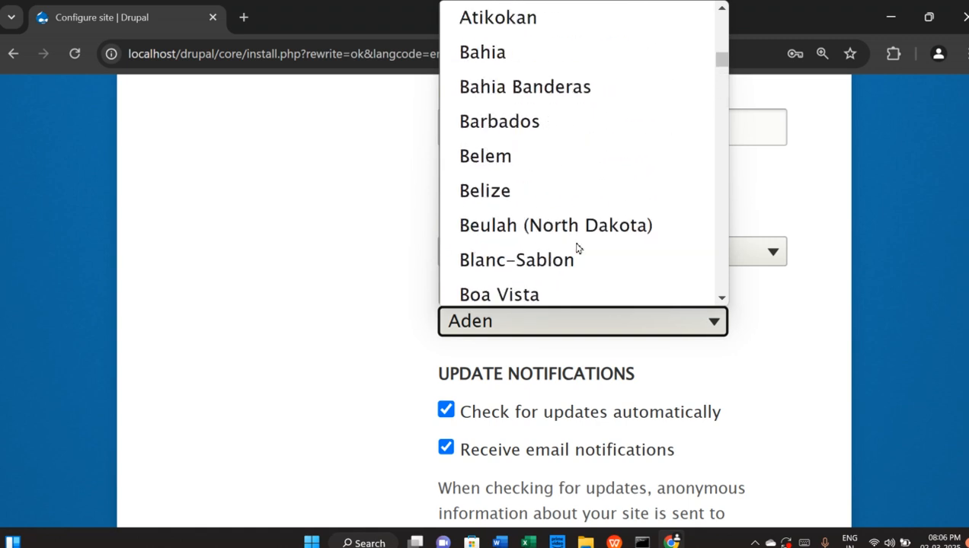
pyautogui.scroll(3, 575, 250)
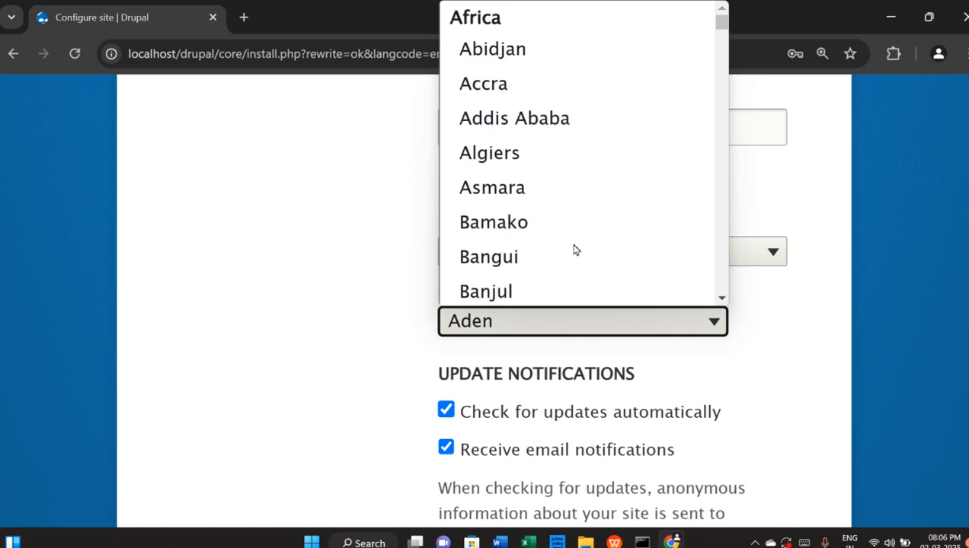
pyautogui.scroll(-18, 558, 251)
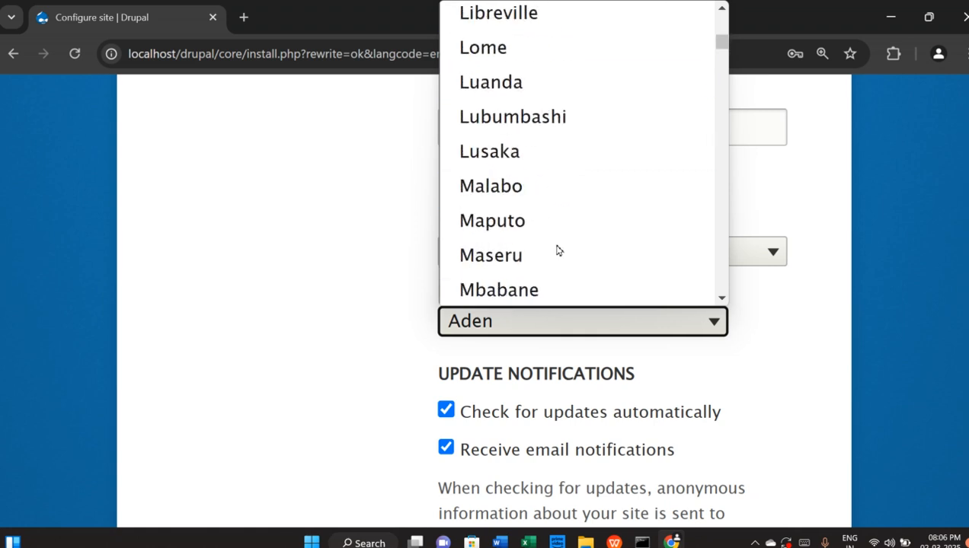
pyautogui.scroll(-20, 557, 250)
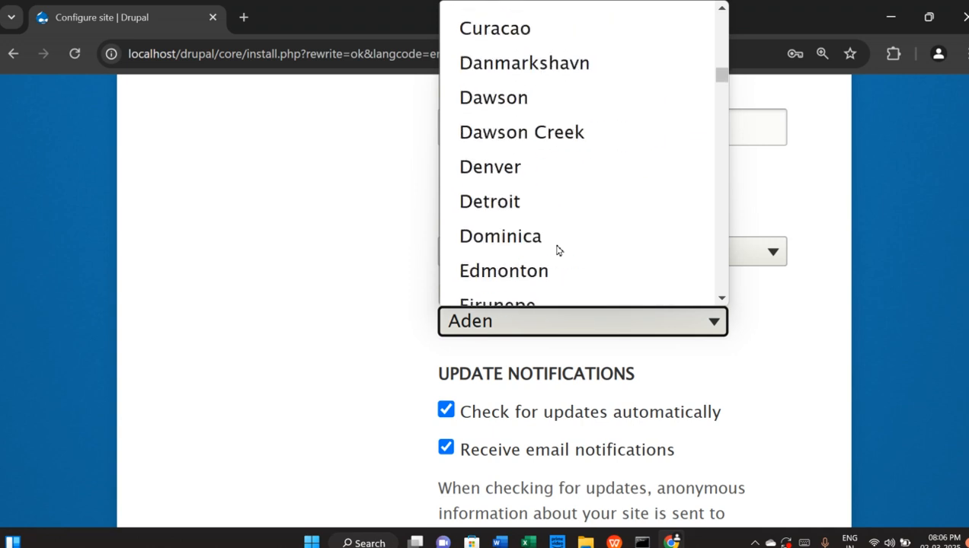
pyautogui.scroll(-20, 556, 251)
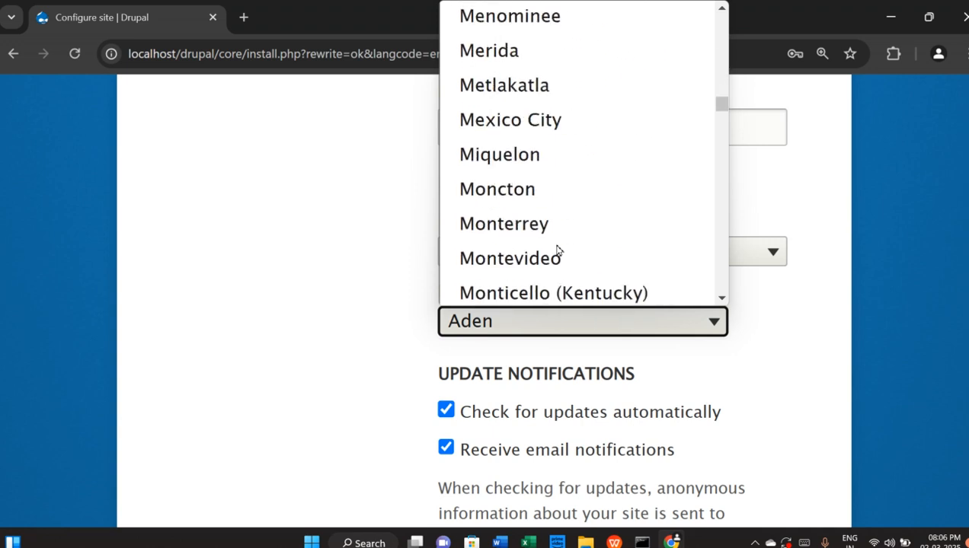
pyautogui.scroll(-20, 557, 251)
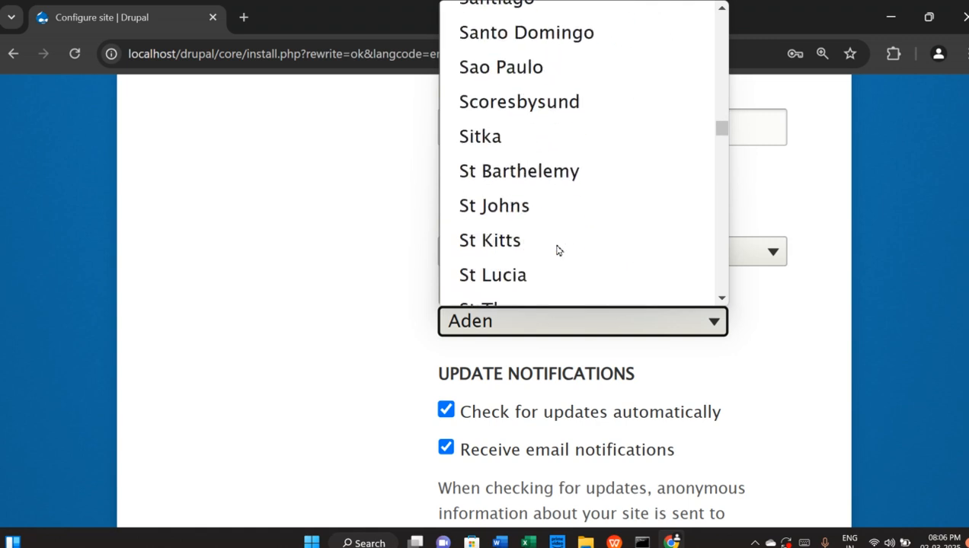
pyautogui.scroll(-10, 557, 250)
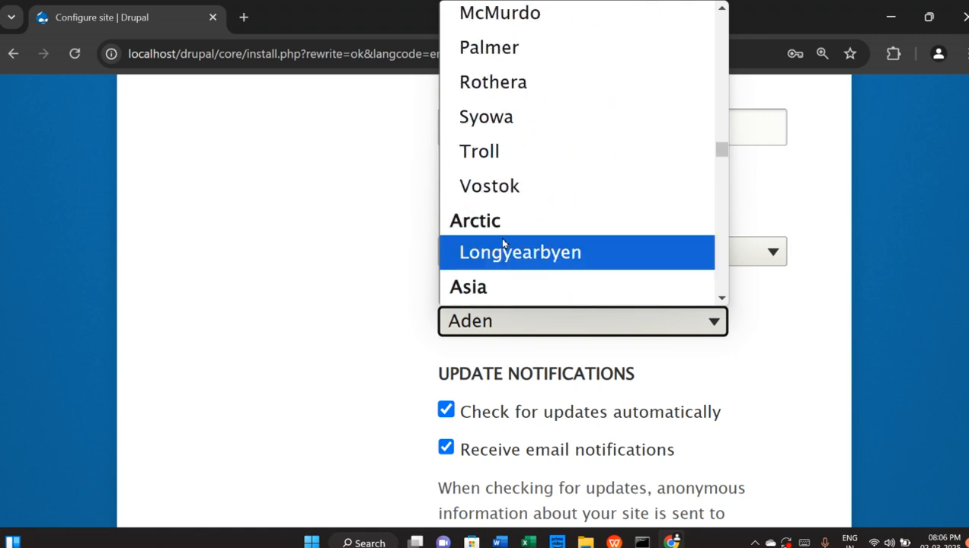
pyautogui.scroll(-3, 521, 285)
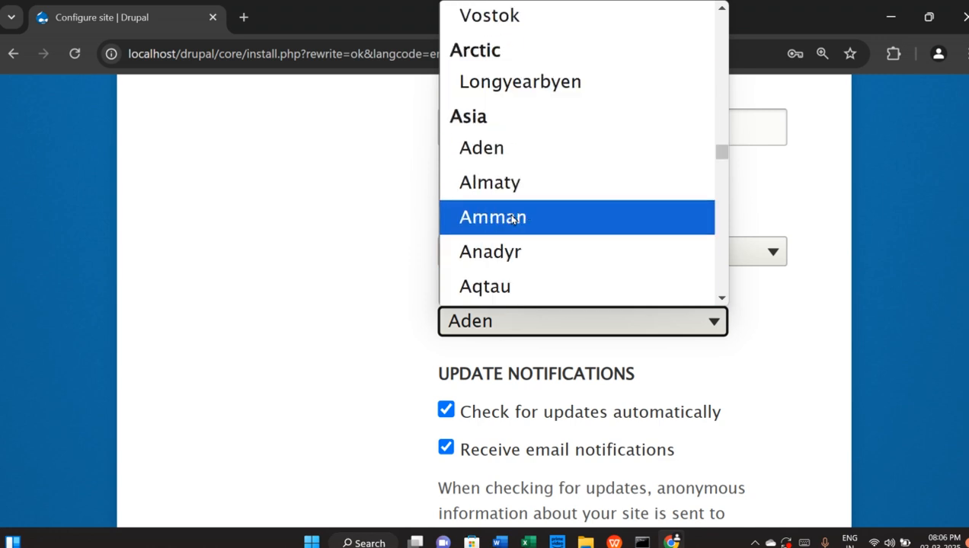
pyautogui.click(353, 201)
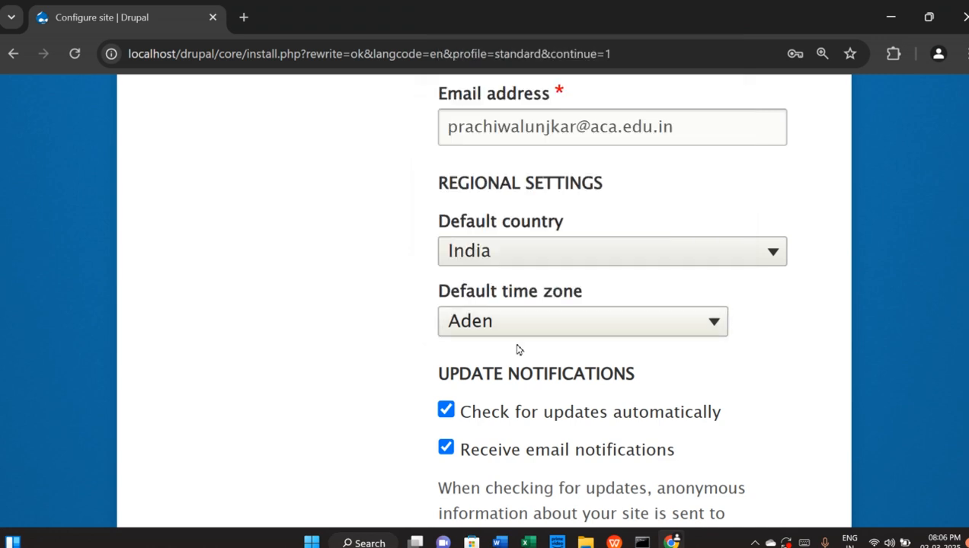
pyautogui.scroll(-2, 616, 376)
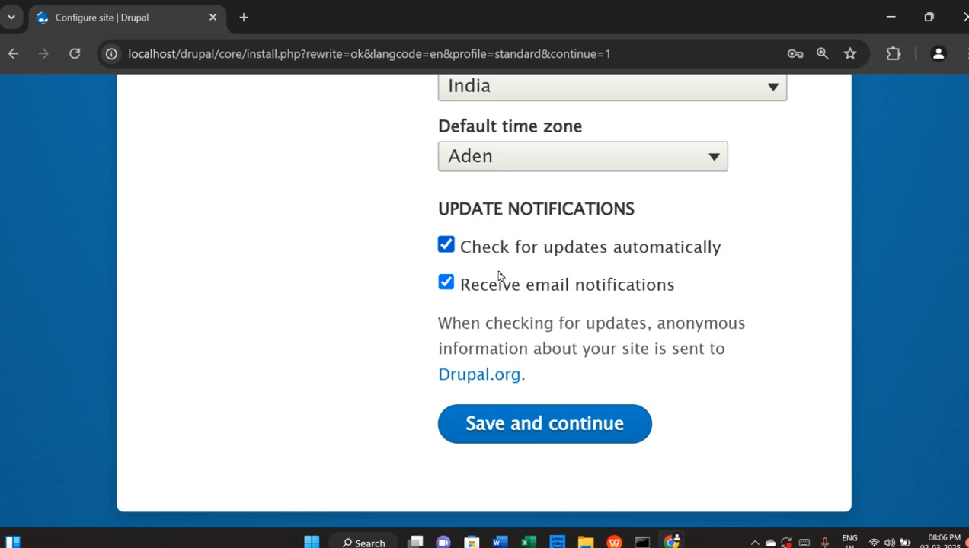
# Save the Configure site form so the installer finishes
pyautogui.click(550, 422)
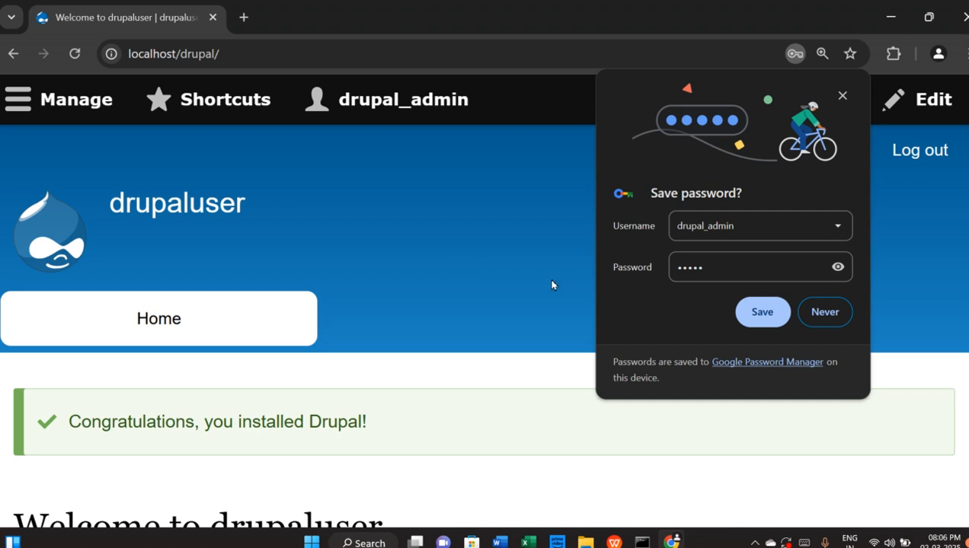
# Dismiss the save-password popup and zoom the drupaluser home page out to 110%
pyautogui.click(843, 96)
pyautogui.scroll(-7, 599, 249)
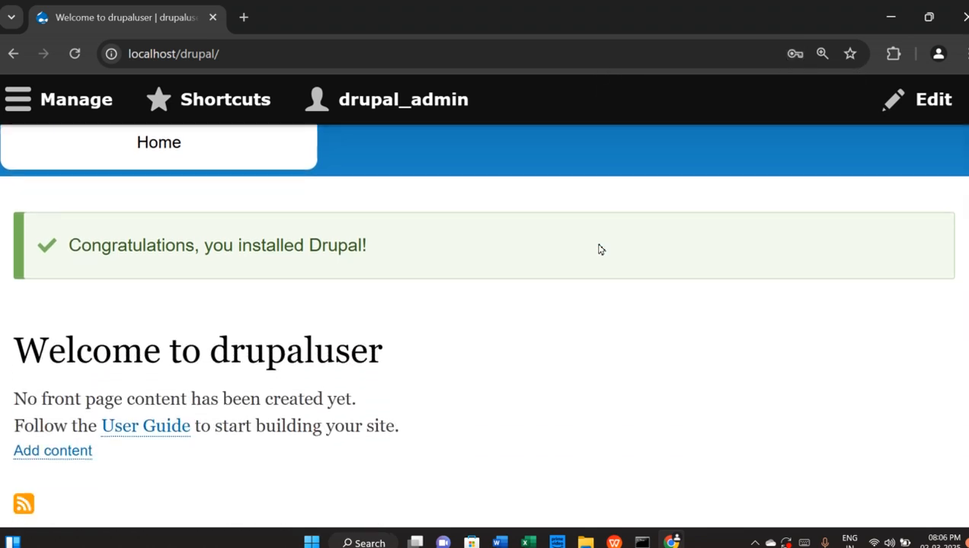
pyautogui.moveTo(599, 249)
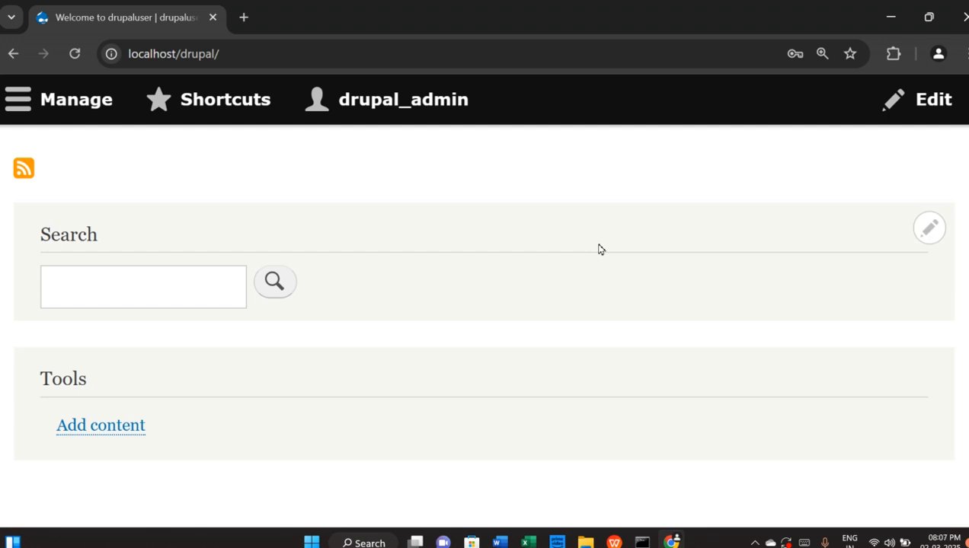
pyautogui.hotkey('ctrl', '-')
pyautogui.hotkey('ctrl', '-')
pyautogui.scroll(4, 600, 249)
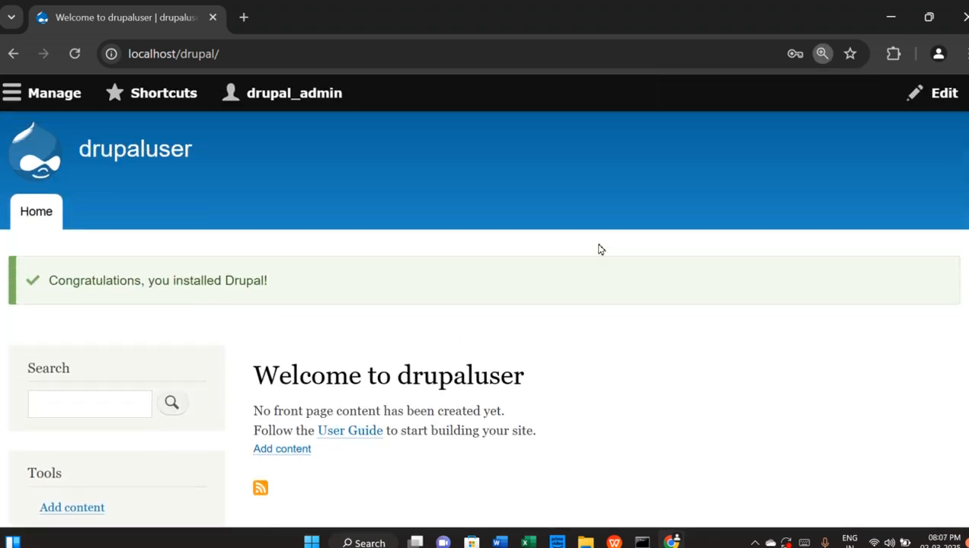
pyautogui.scroll(-1, 600, 249)
pyautogui.scroll(-2, 599, 249)
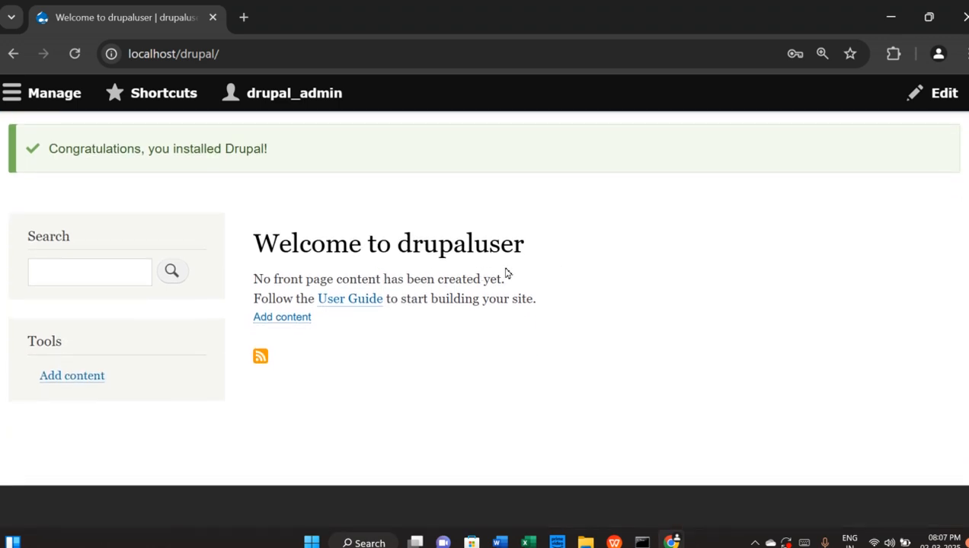
pyautogui.scroll(4, 507, 273)
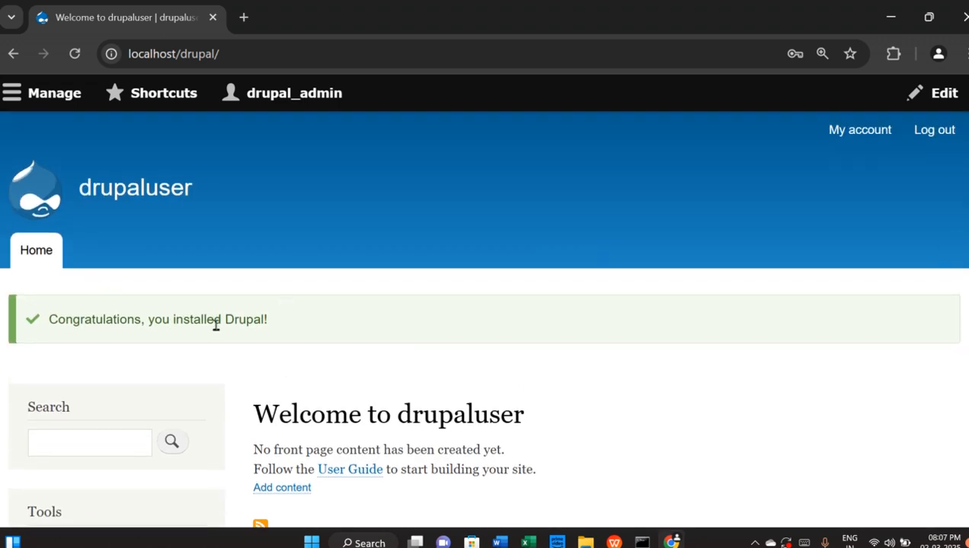
pyautogui.scroll(-4, 541, 329)
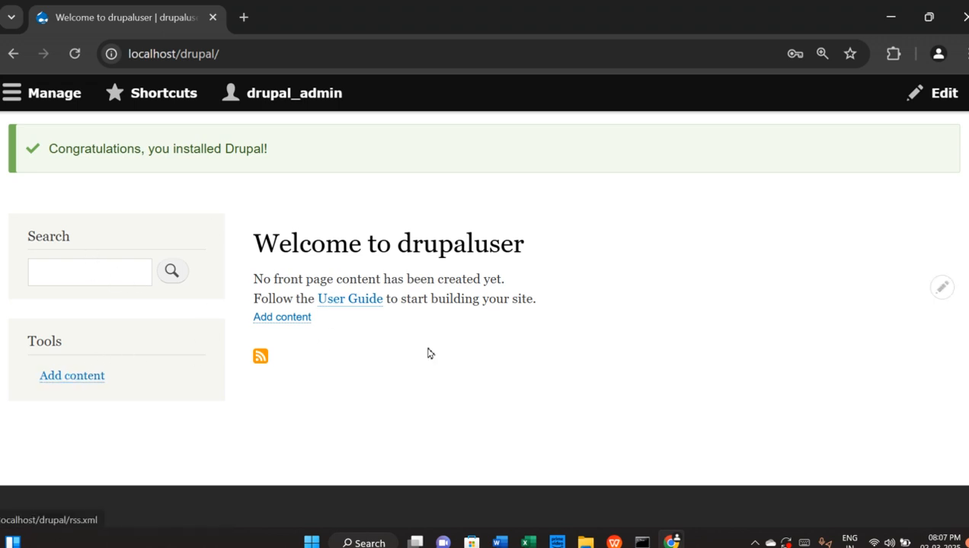
pyautogui.scroll(4, 430, 354)
# Open the Manage tray in the admin toolbar and scroll through the home page
pyautogui.click(15, 96)
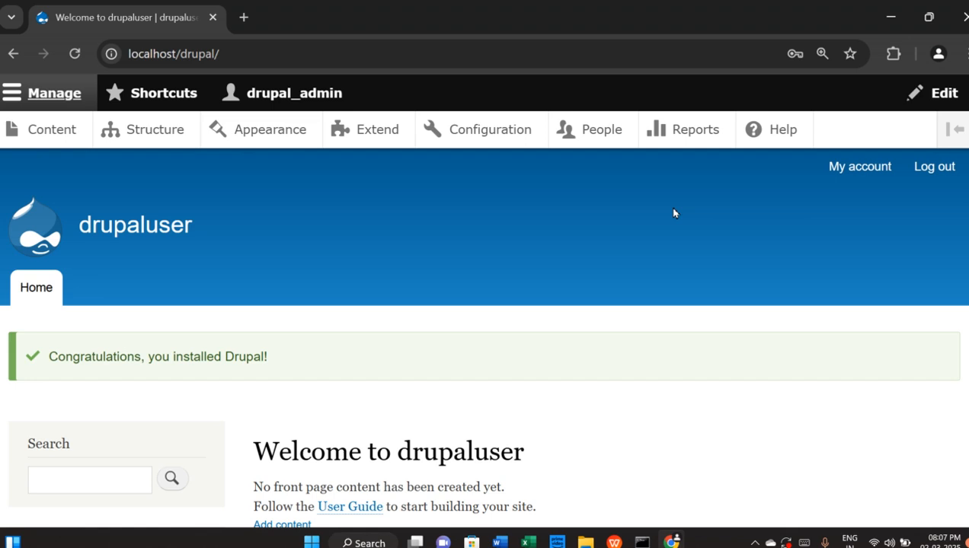
pyautogui.scroll(-5, 594, 255)
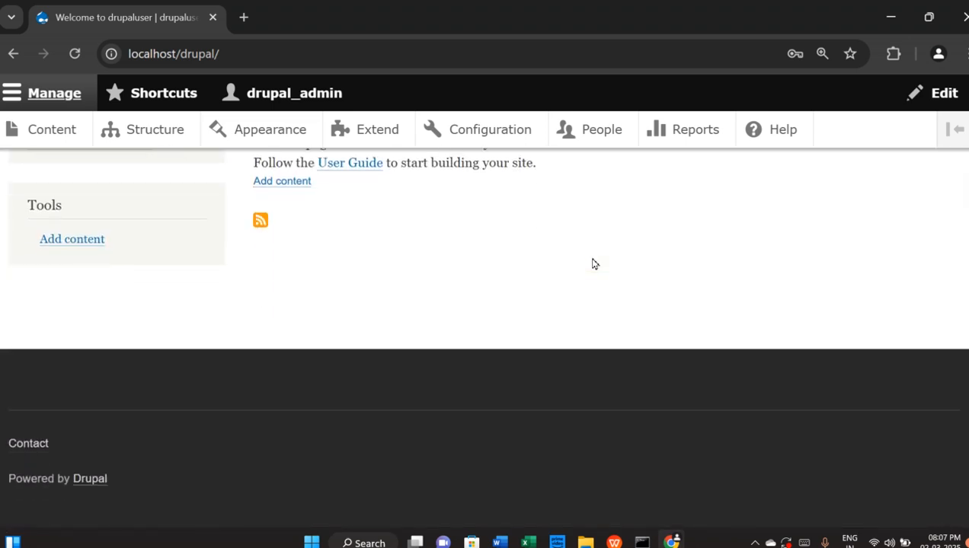
pyautogui.scroll(5, 591, 261)
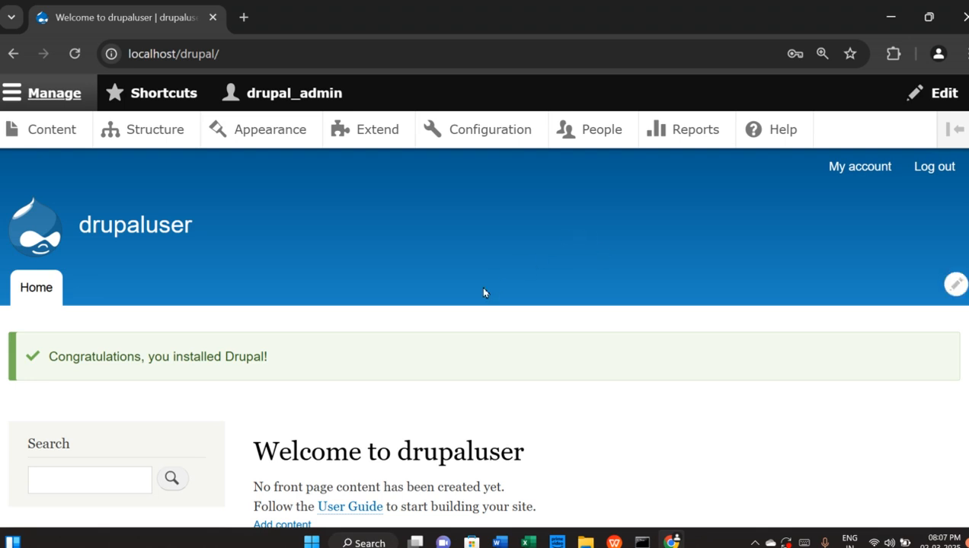
pyautogui.scroll(-4, 482, 293)
pyautogui.scroll(3, 479, 302)
pyautogui.scroll(1, 480, 303)
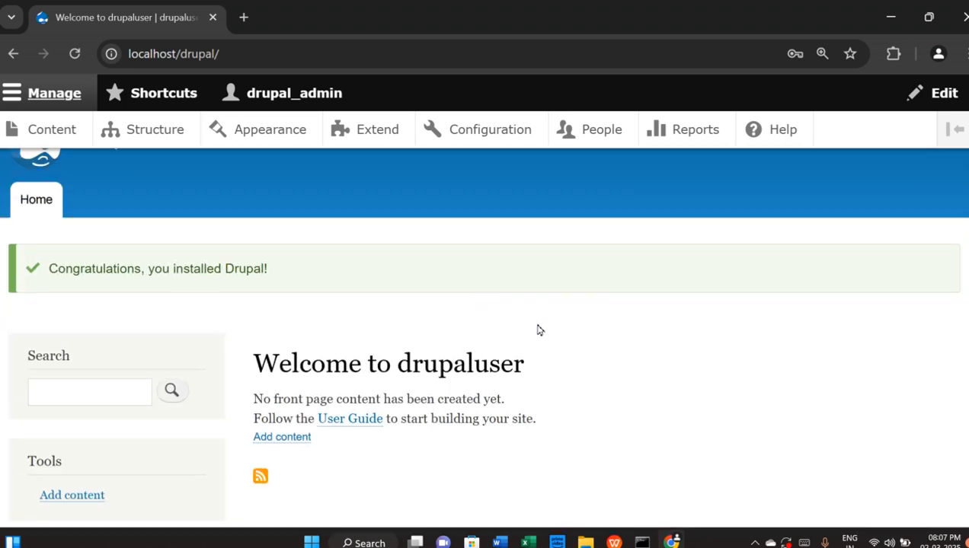